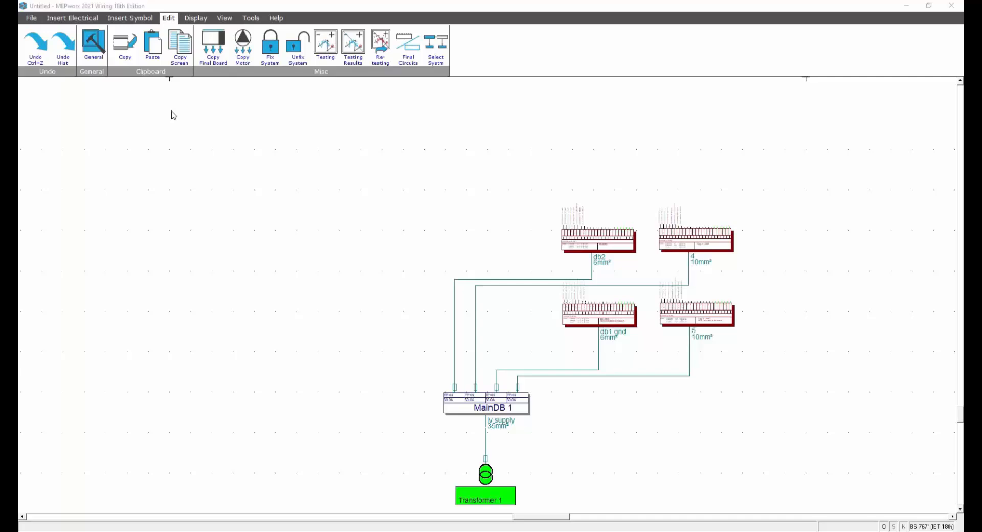
Insert a balanced final board above the db2 board with a load of 1.0 A at .95.
{"action": "left_click", "coordinate": [72, 18]}
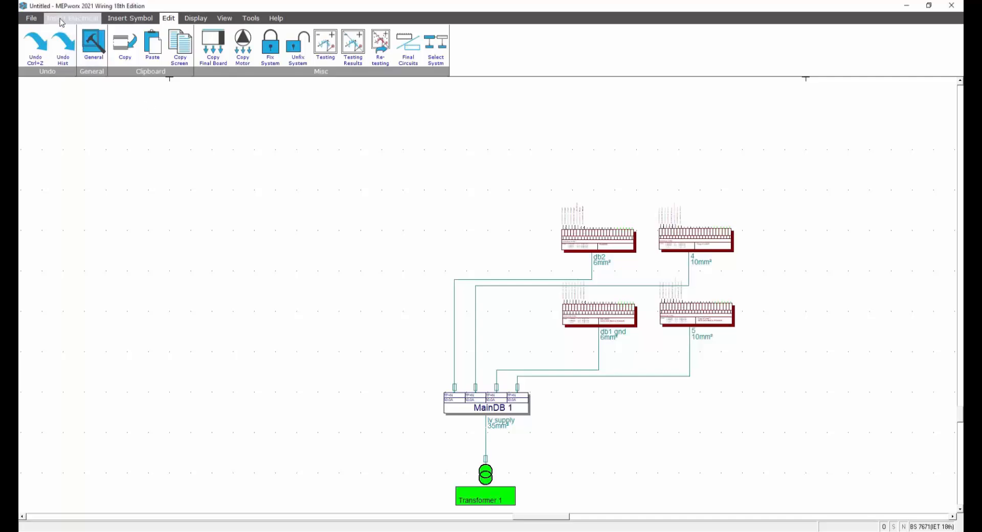
{"action": "left_click", "coordinate": [281, 45]}
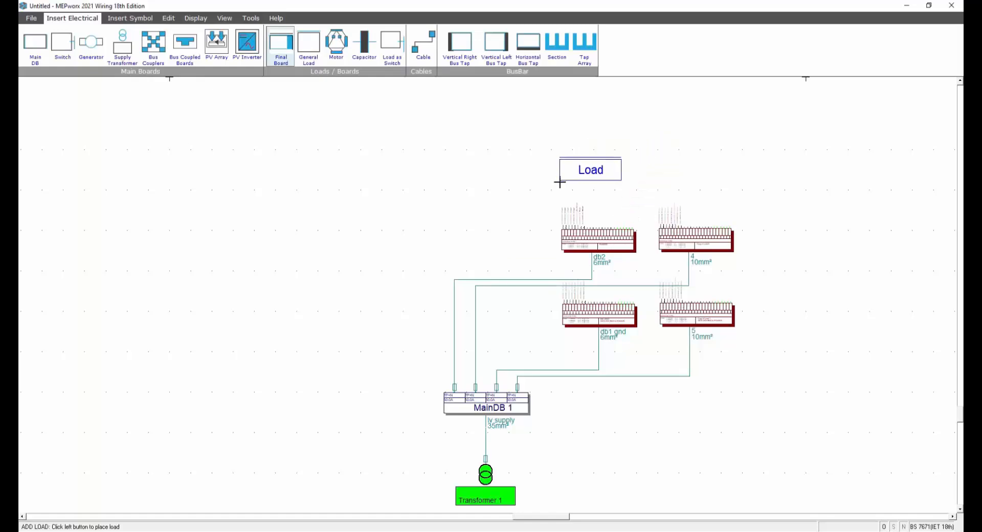
{"action": "left_click", "coordinate": [559, 181]}
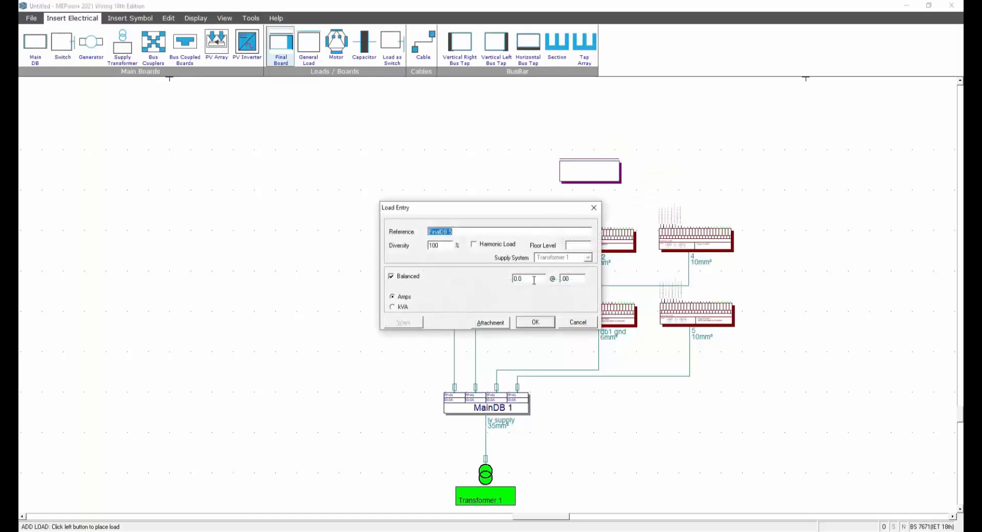
{"action": "left_click", "coordinate": [533, 279]}
{"action": "left_click", "coordinate": [535, 323]}
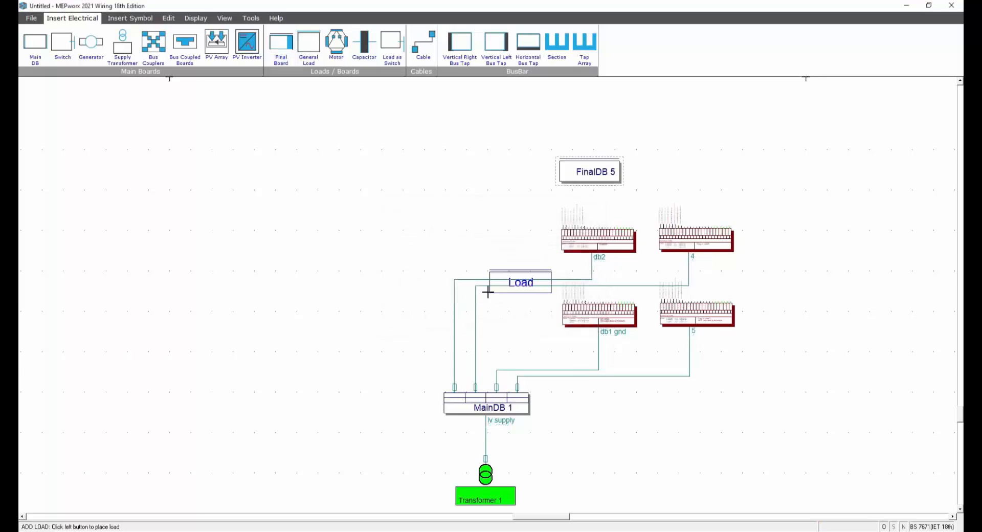
{"action": "key", "text": "Escape"}
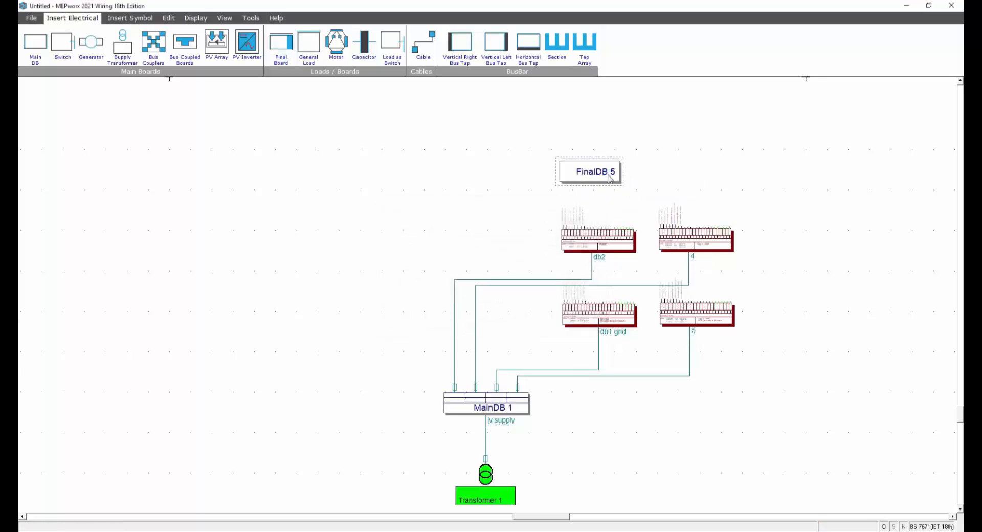
Open the ways of FinalDB 5 and enter the description GEN LIGHTING & POWER, 12 ways and 2 distribution board sections.
{"action": "left_click", "coordinate": [609, 175]}
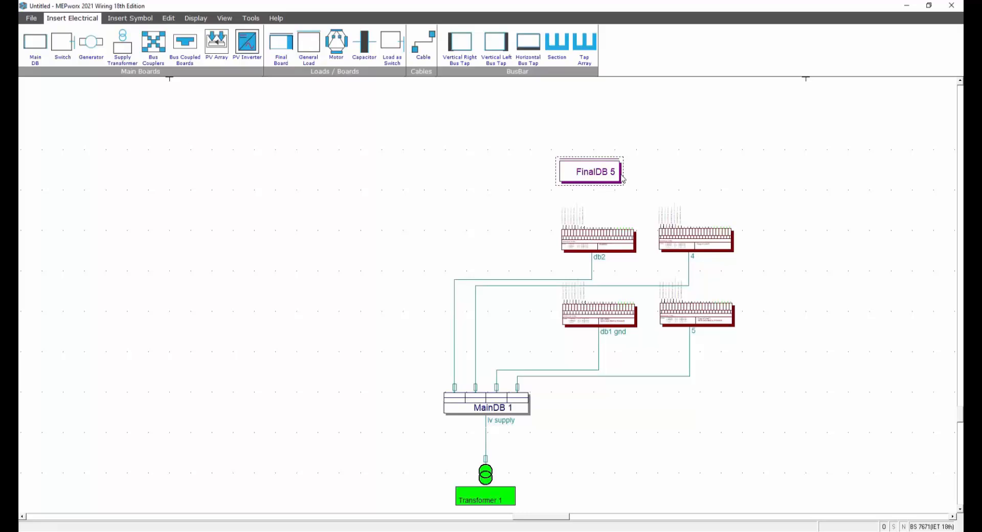
{"action": "double_click", "coordinate": [589, 175]}
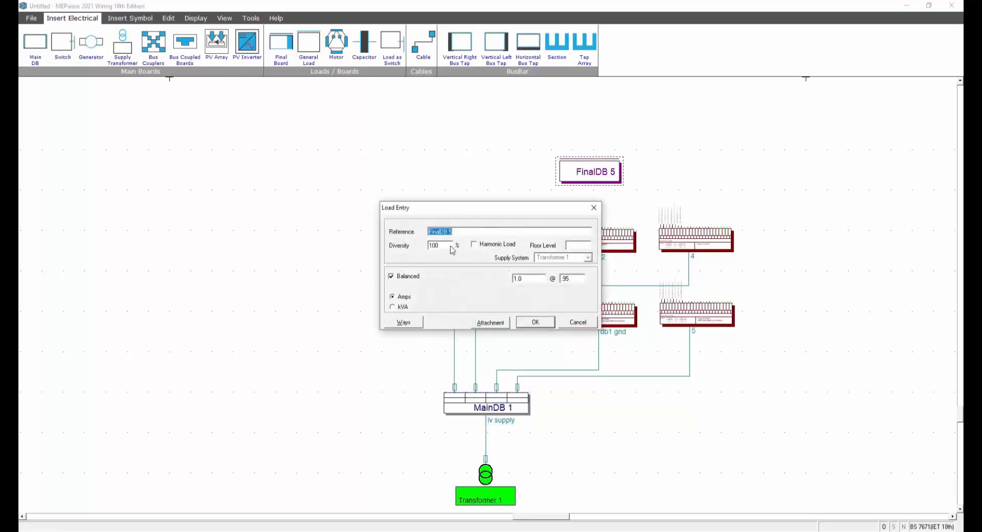
{"action": "left_click", "coordinate": [407, 323]}
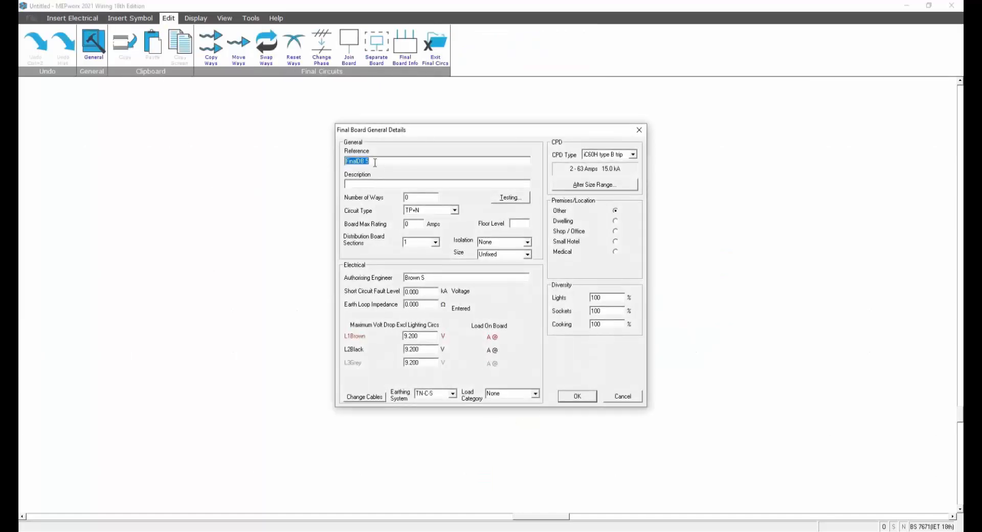
{"action": "left_click", "coordinate": [354, 184]}
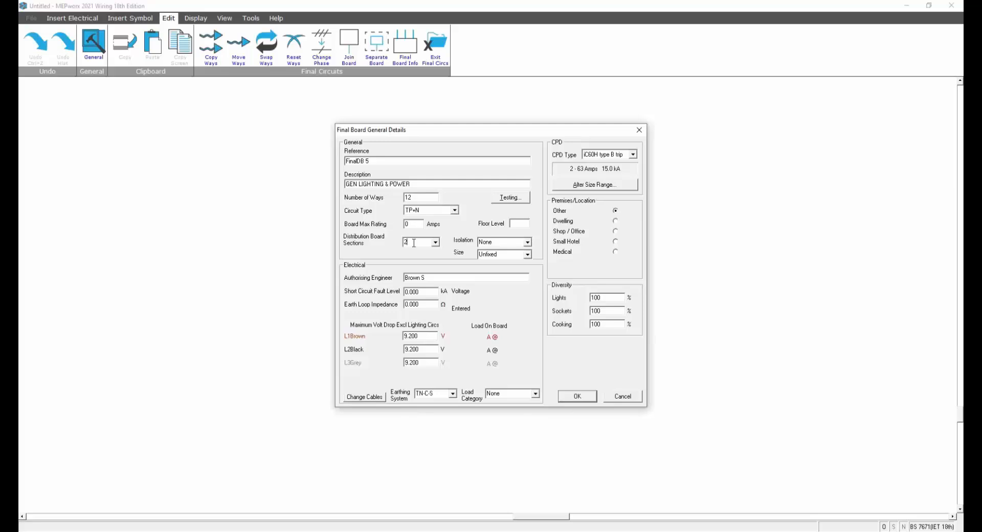
Set the board's isolation to Isolator 16A-160A.
{"action": "left_click", "coordinate": [527, 242]}
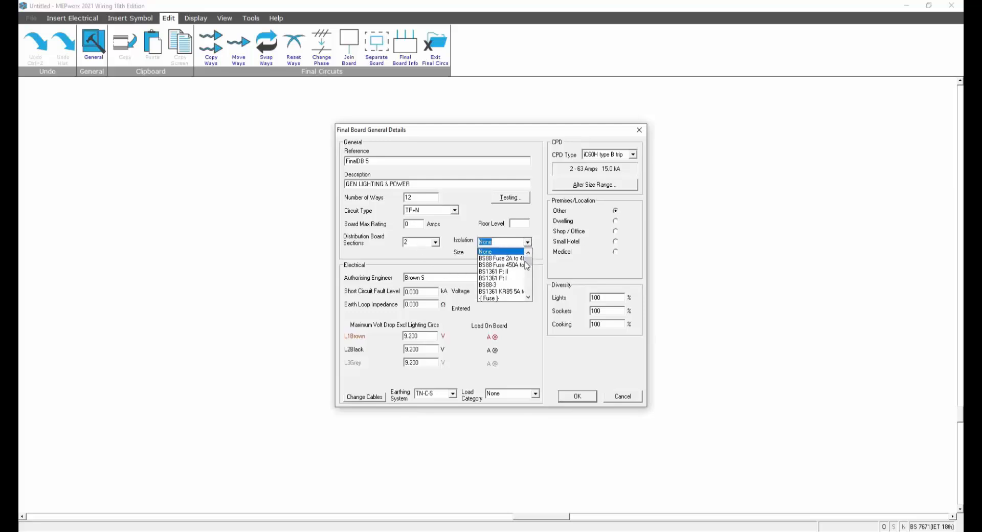
{"action": "left_click_drag", "start_coordinate": [528, 261], "coordinate": [523, 305]}
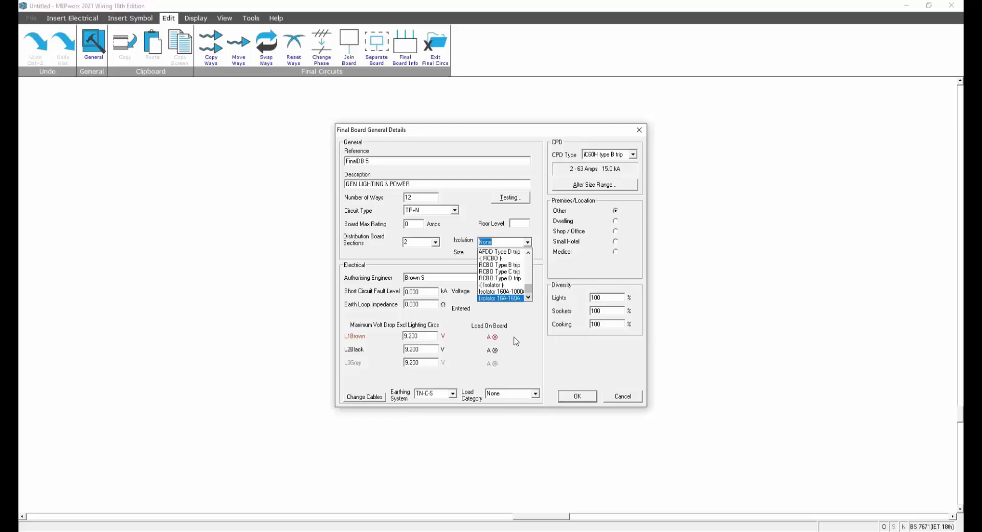
{"action": "left_click", "coordinate": [501, 299]}
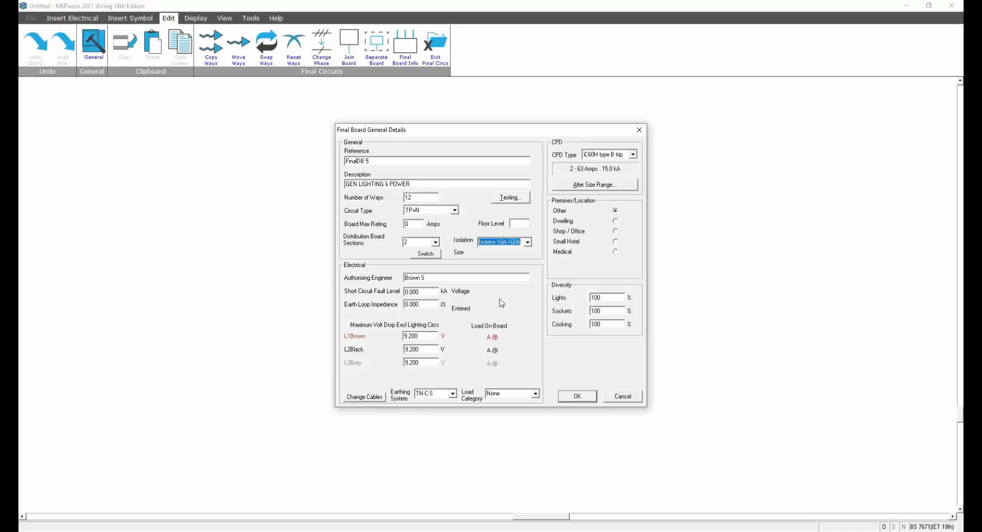
Assign the 160 A TPN board isolator as the board's switch disconnector.
{"action": "left_click", "coordinate": [425, 255]}
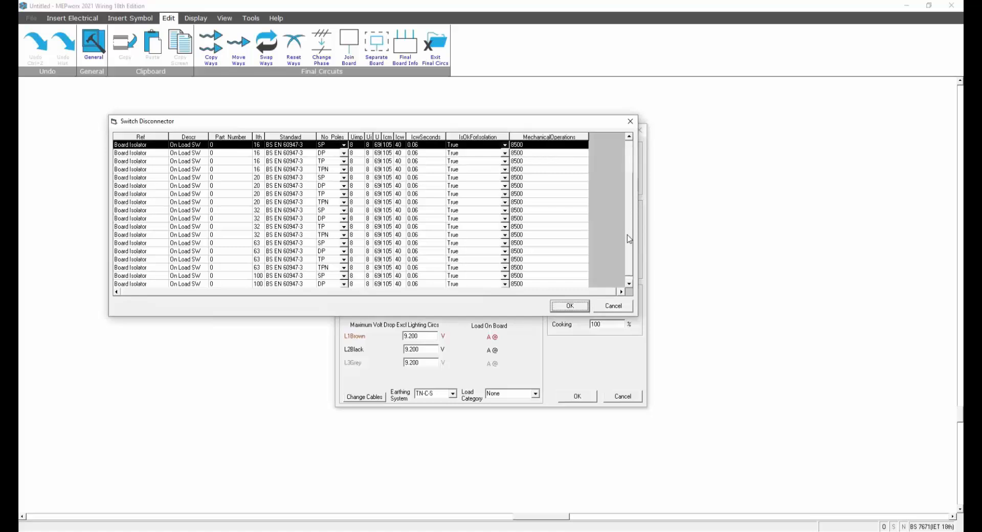
{"action": "scroll", "coordinate": [629, 276], "scroll_direction": "down", "scroll_amount": 2}
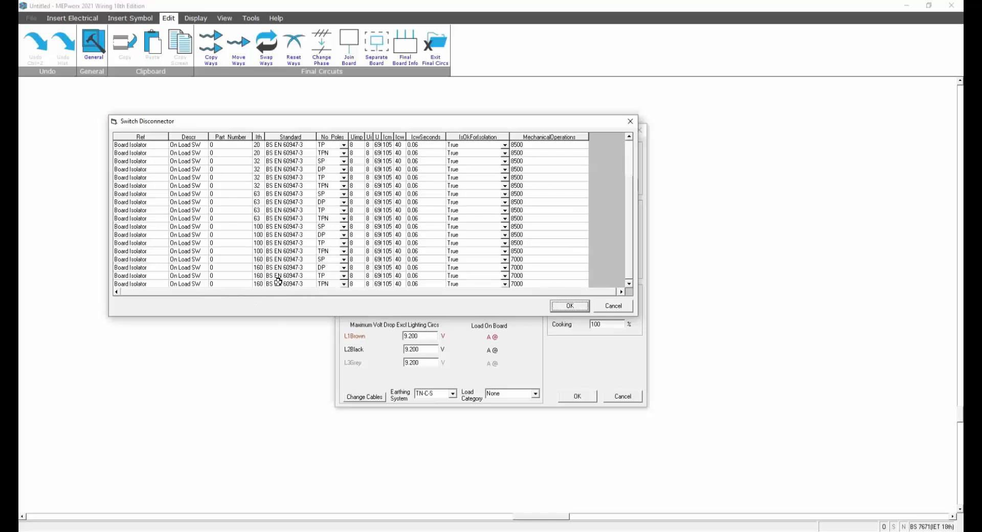
{"action": "left_click", "coordinate": [261, 226]}
{"action": "left_click", "coordinate": [265, 260]}
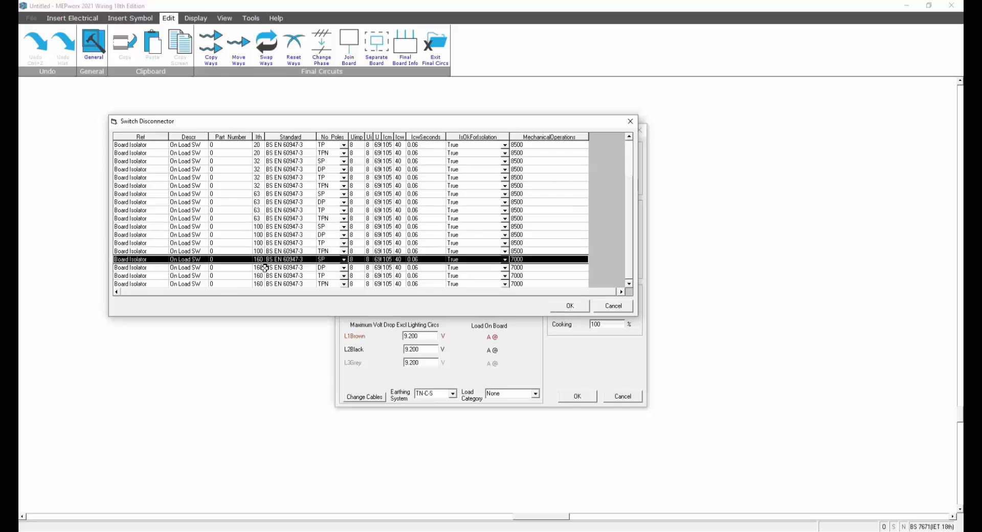
{"action": "left_click", "coordinate": [274, 284]}
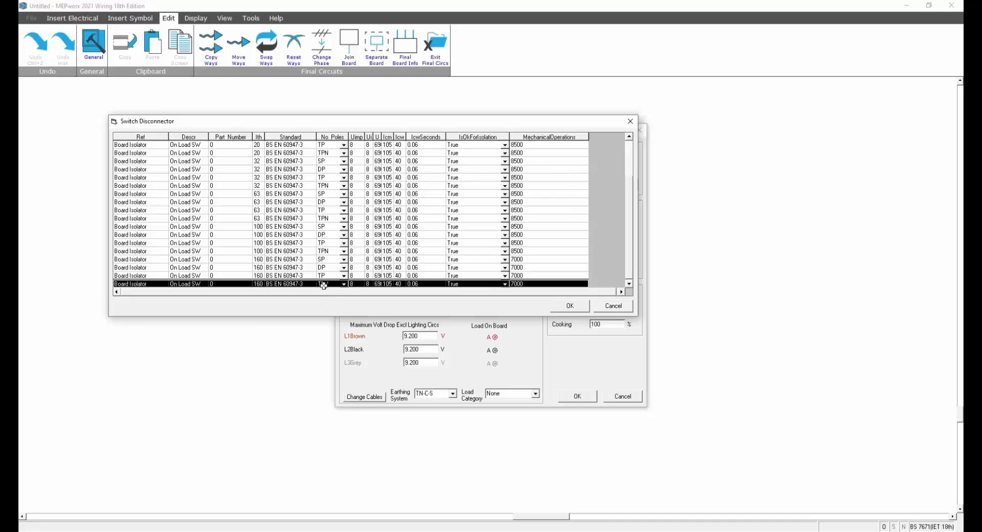
{"action": "left_click", "coordinate": [558, 308]}
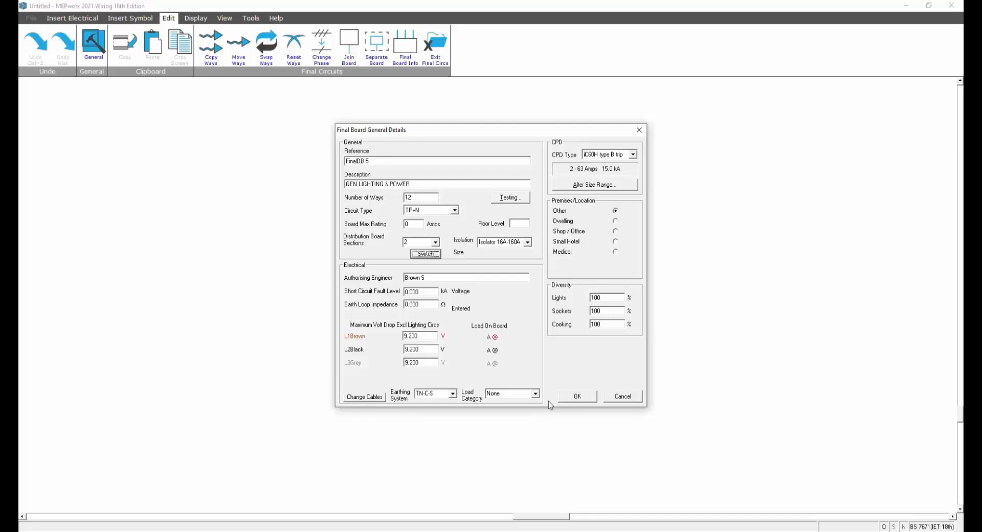
Set the board's short circuit fault level to 5 kA and its earth loop impedance to 0.03 Ω.
{"action": "left_click", "coordinate": [570, 398]}
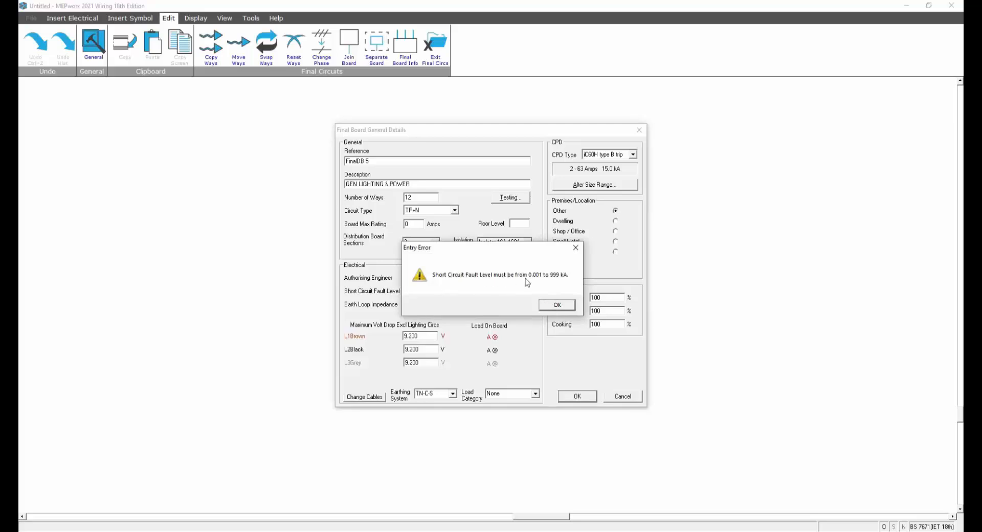
{"action": "left_click", "coordinate": [557, 307]}
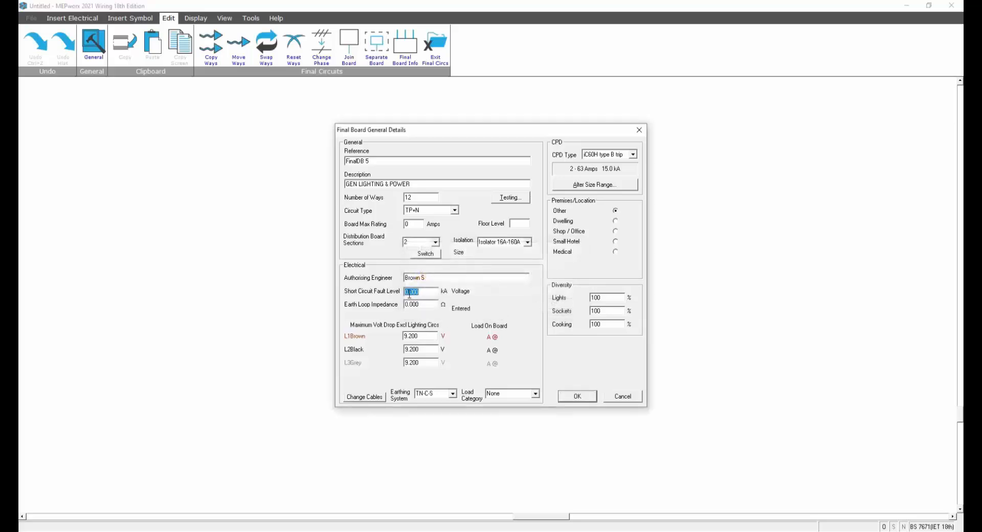
{"action": "left_click_drag", "start_coordinate": [413, 293], "coordinate": [419, 293]}
{"action": "type", "text": "3"}
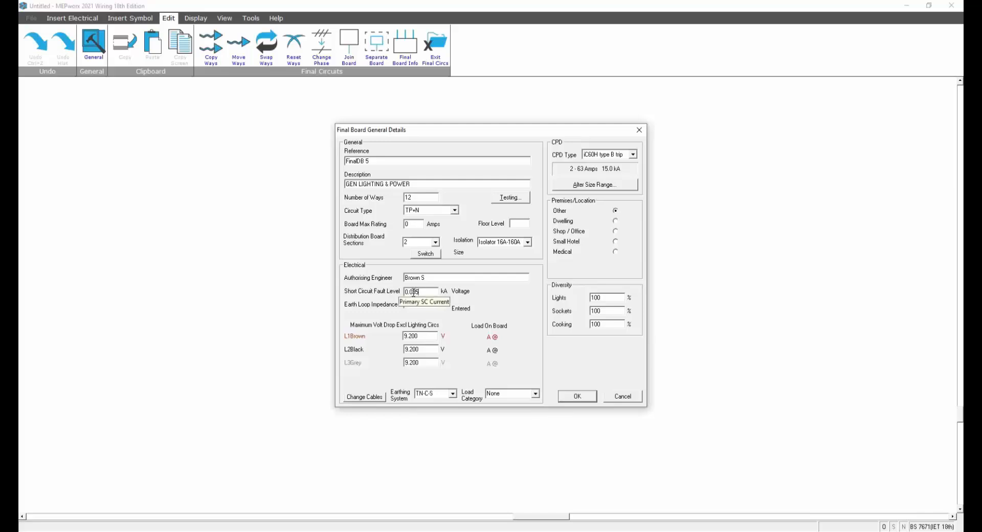
{"action": "left_click_drag", "start_coordinate": [418, 292], "coordinate": [404, 310]}
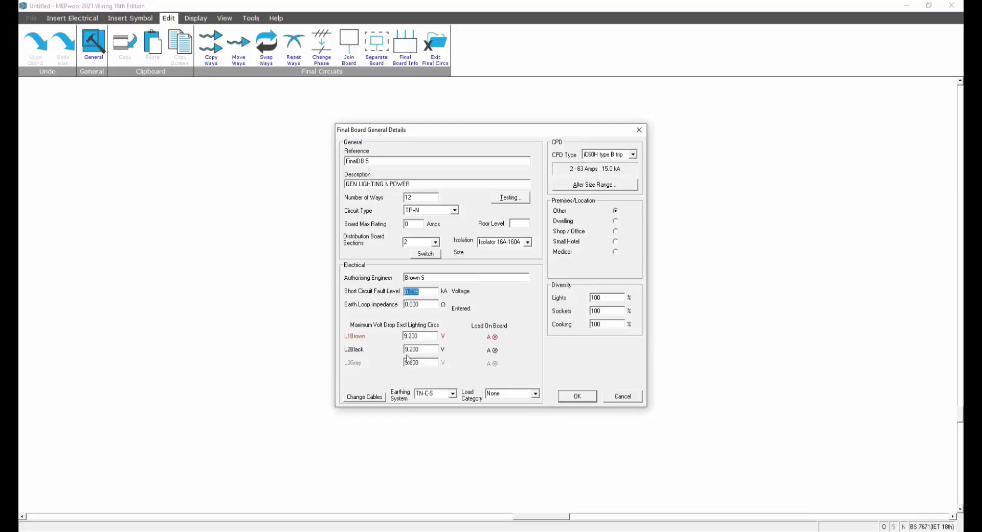
{"action": "type", "text": "5"}
{"action": "double_click", "coordinate": [423, 304]}
{"action": "left_click_drag", "start_coordinate": [413, 306], "coordinate": [423, 307]}
{"action": "type", "text": "3"}
Accept the board's general details and set up its ways as Three Phase + Neutral.
{"action": "left_click", "coordinate": [576, 397]}
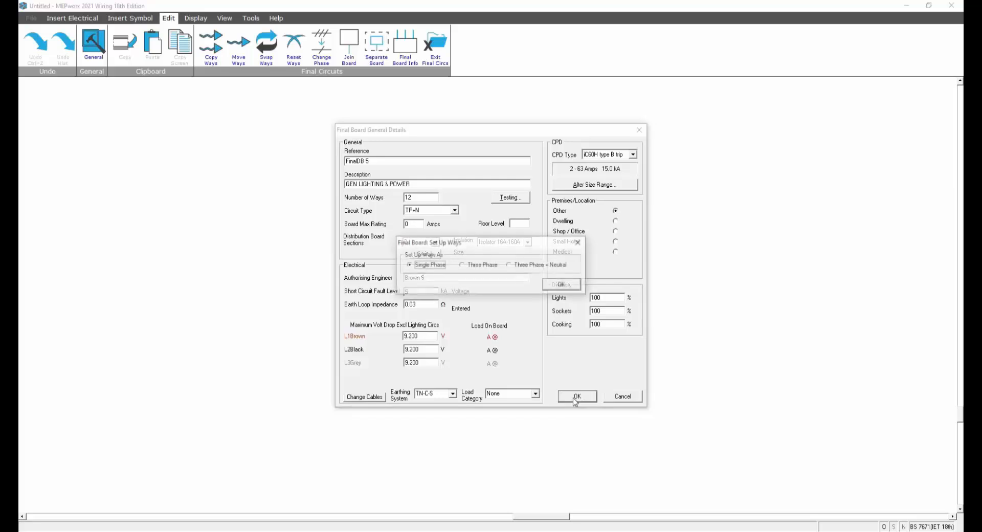
{"action": "left_click", "coordinate": [508, 265]}
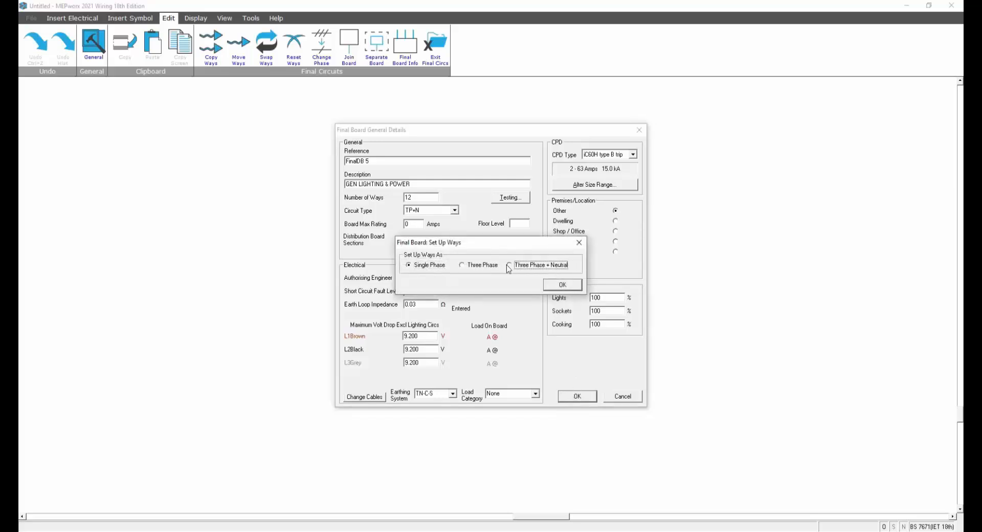
{"action": "left_click", "coordinate": [563, 286]}
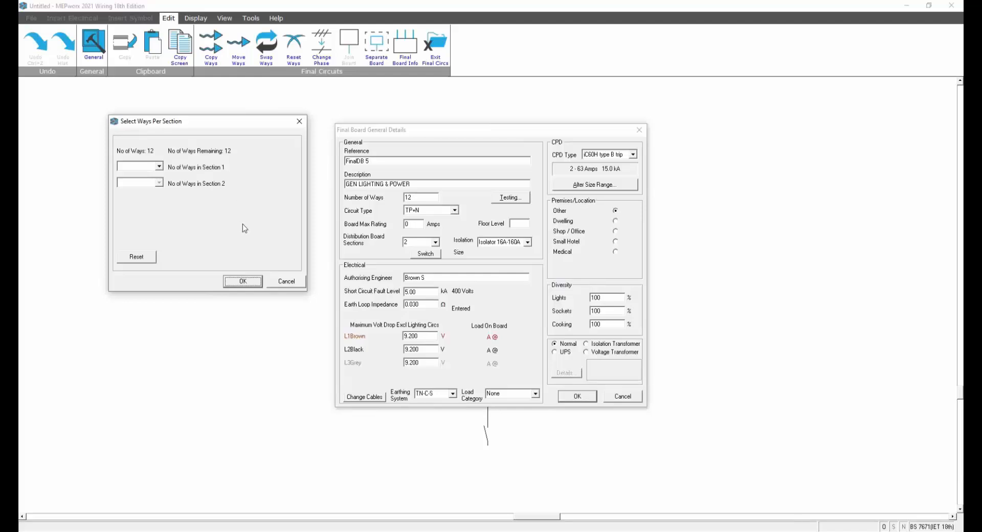
{"action": "left_click", "coordinate": [159, 166]}
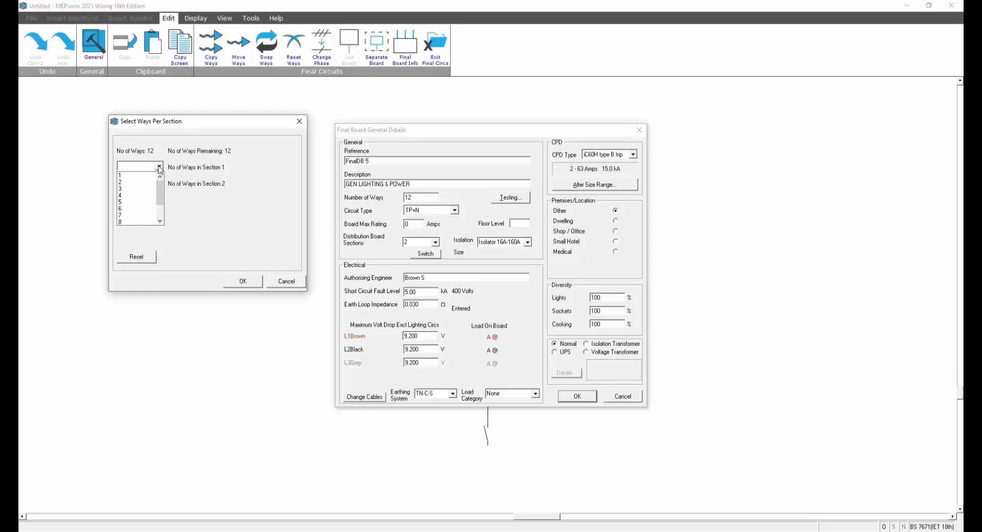
{"action": "left_click", "coordinate": [125, 208]}
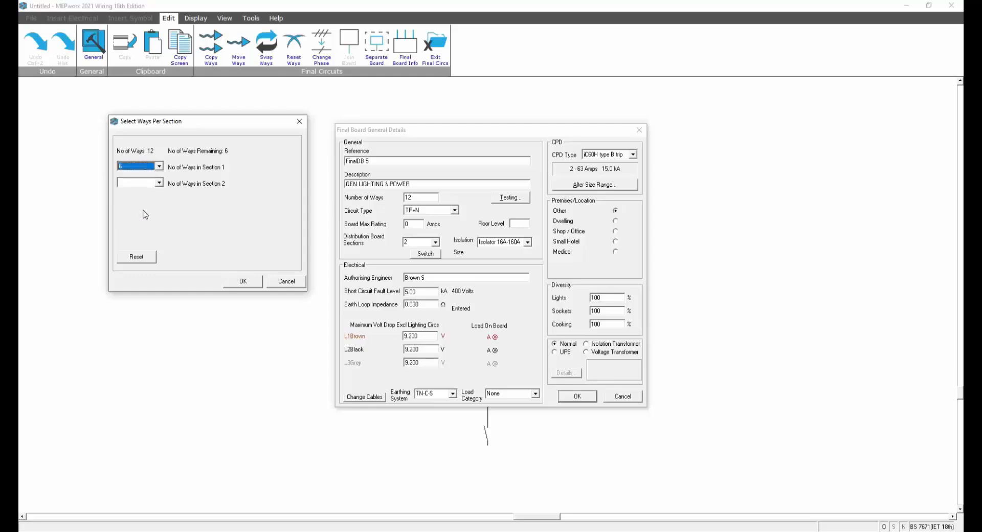
{"action": "left_click", "coordinate": [159, 183]}
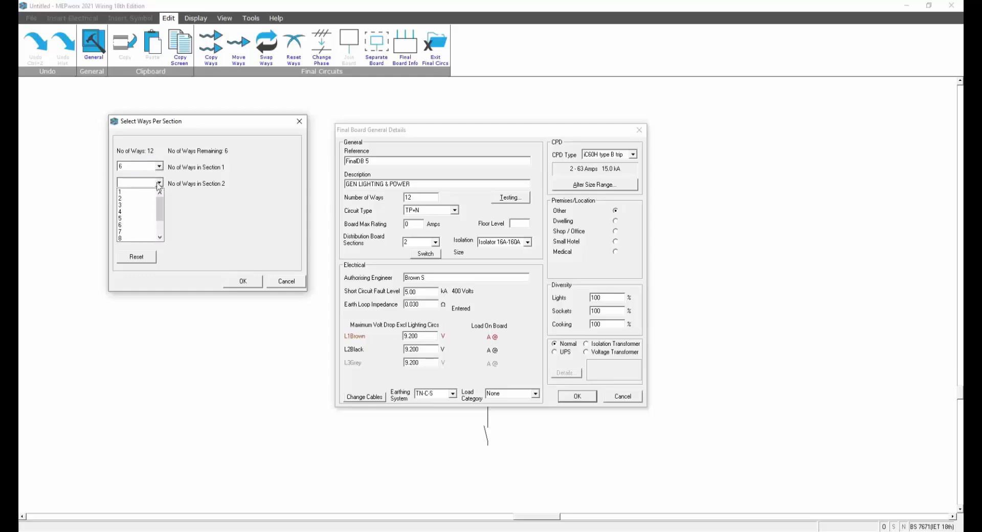
{"action": "left_click", "coordinate": [130, 227]}
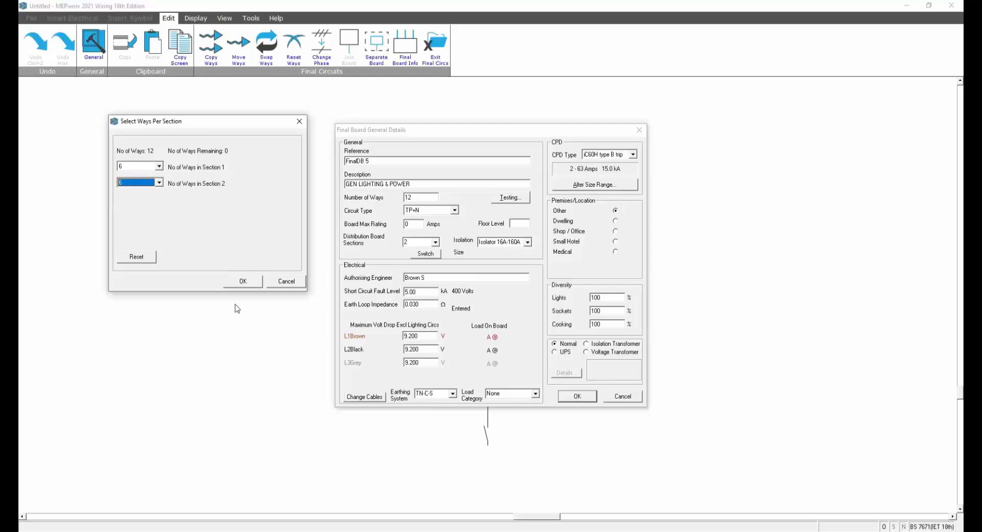
{"action": "left_click", "coordinate": [138, 258]}
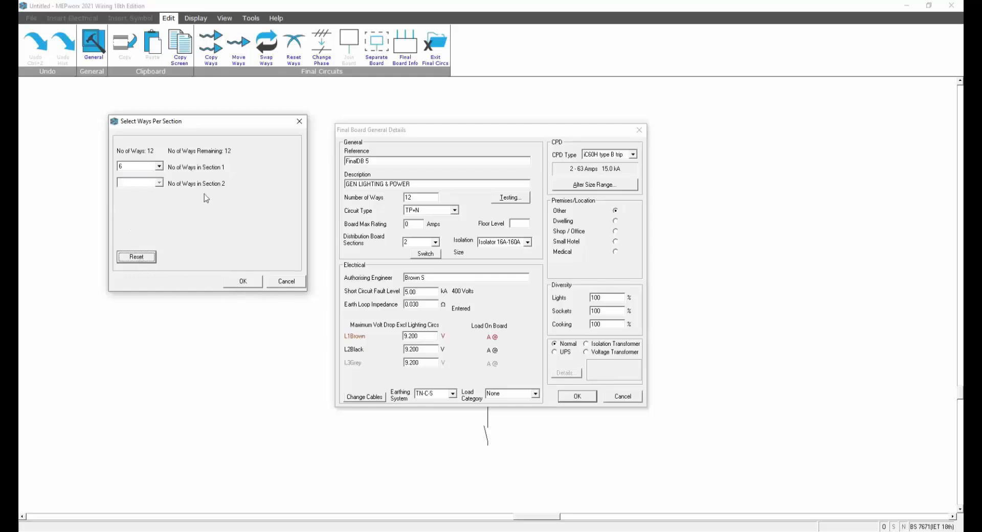
Allocate 6 ways to section 1 and 6 ways to section 2 of the board.
{"action": "left_click", "coordinate": [159, 166]}
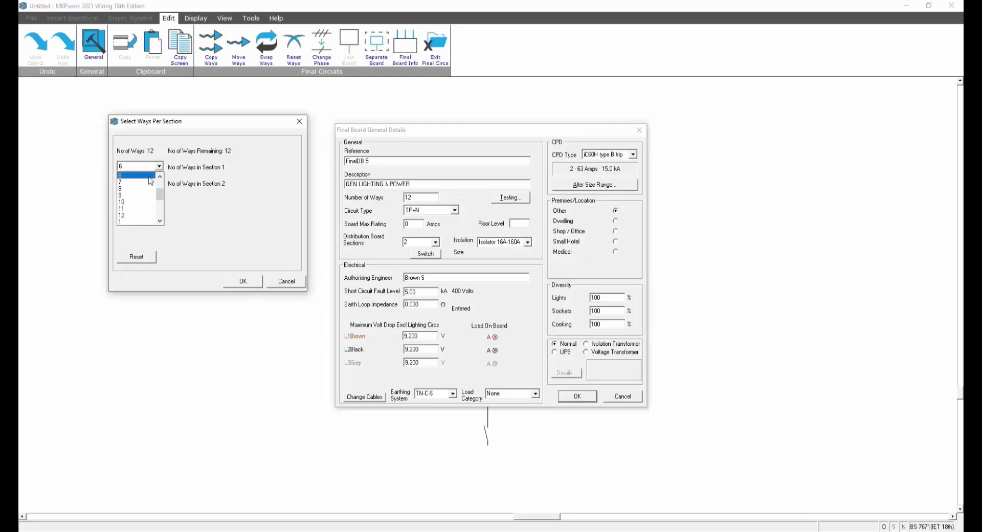
{"action": "left_click", "coordinate": [128, 175]}
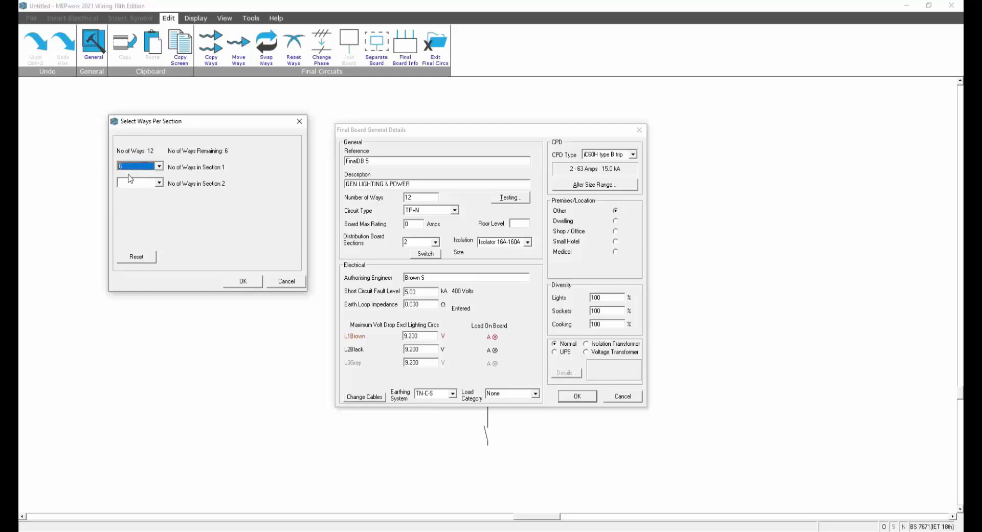
{"action": "left_click", "coordinate": [158, 183]}
{"action": "left_click", "coordinate": [127, 224]}
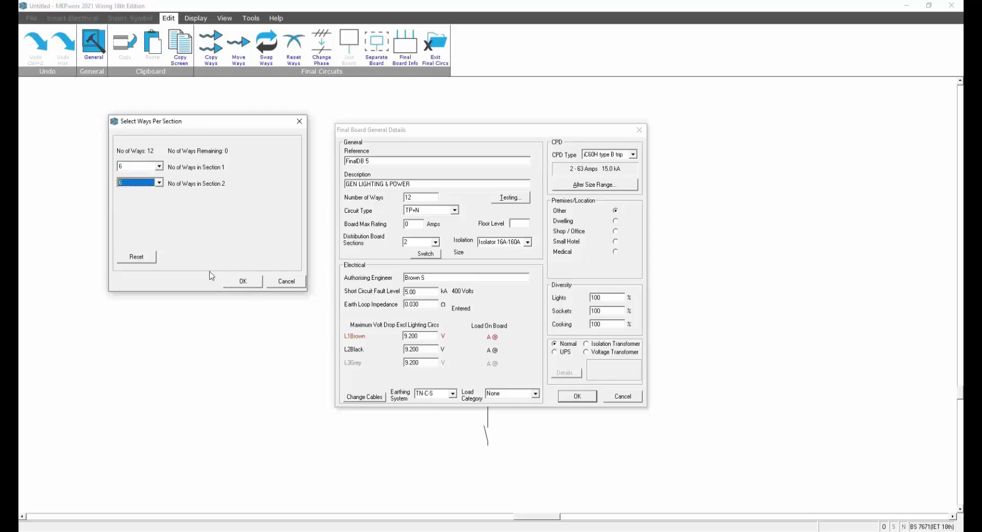
{"action": "left_click", "coordinate": [247, 281]}
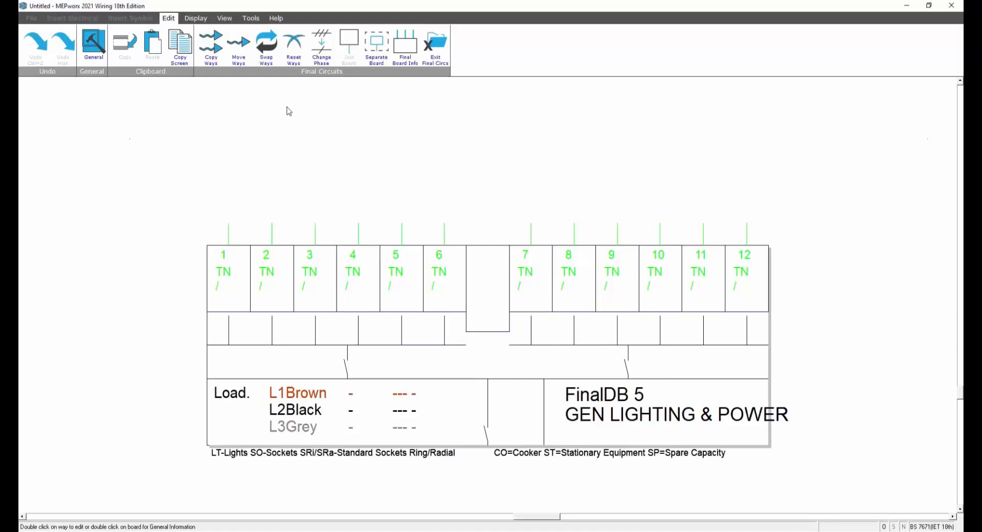
Change the phase of way 1 to Single Phase.
{"action": "left_click", "coordinate": [320, 45]}
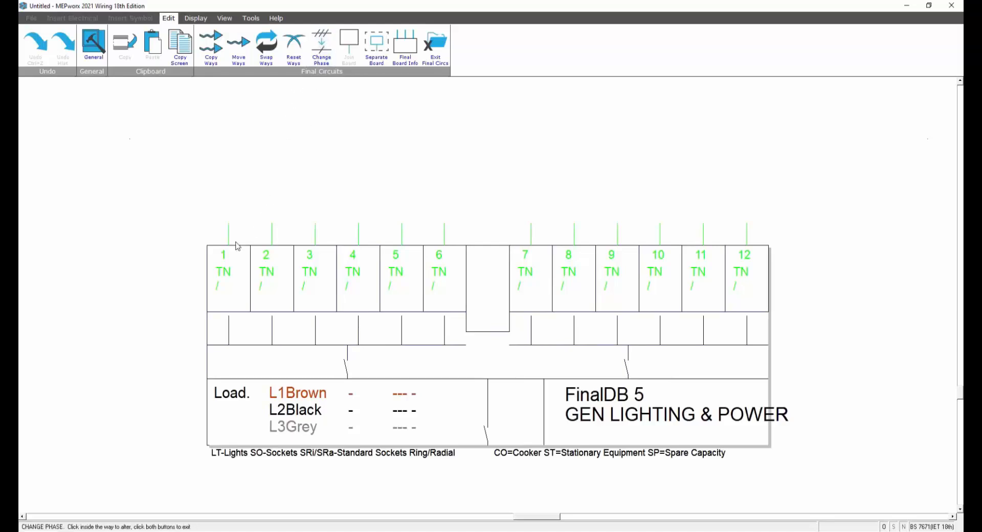
{"action": "left_click", "coordinate": [219, 265]}
{"action": "left_click", "coordinate": [556, 286]}
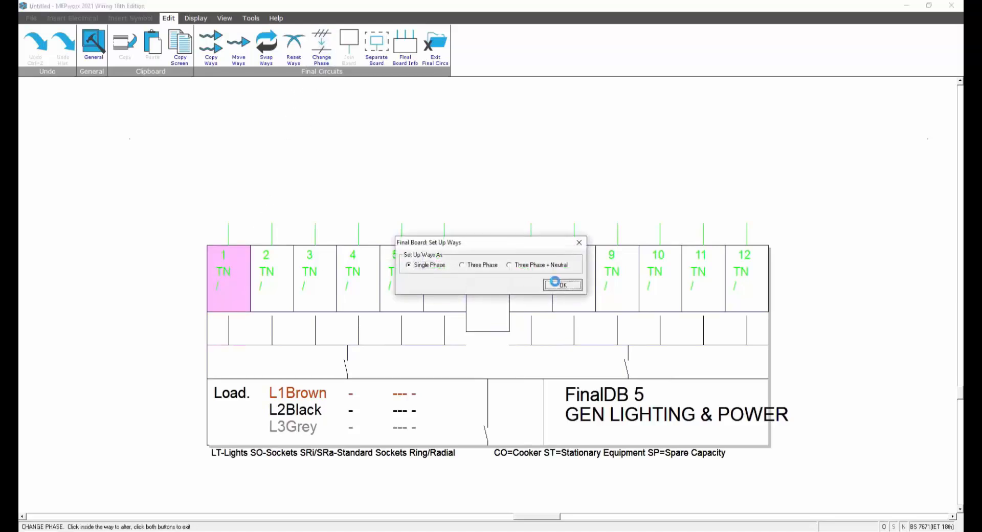
Change the phase of ways 2, 3 and 4 to Single Phase.
{"action": "left_click", "coordinate": [346, 279]}
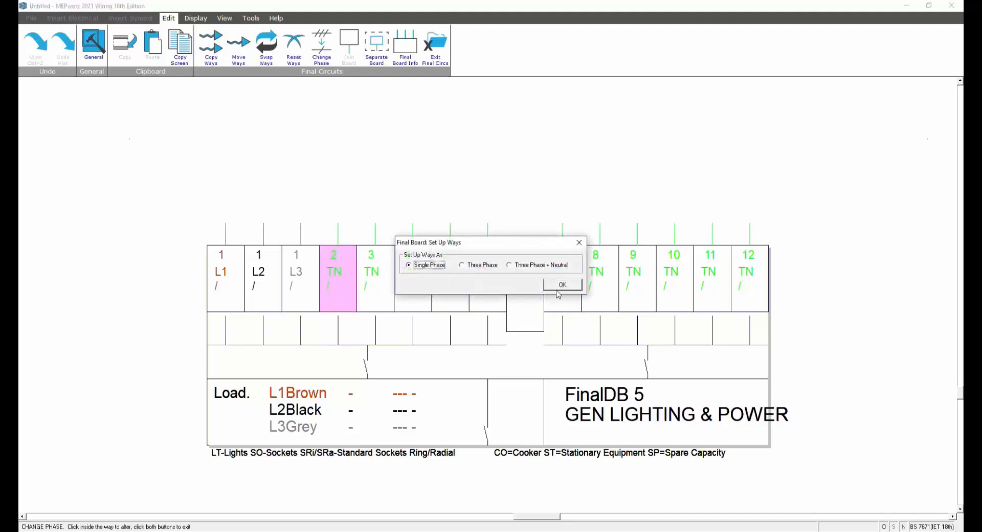
{"action": "left_click", "coordinate": [557, 286]}
{"action": "left_click", "coordinate": [421, 280]}
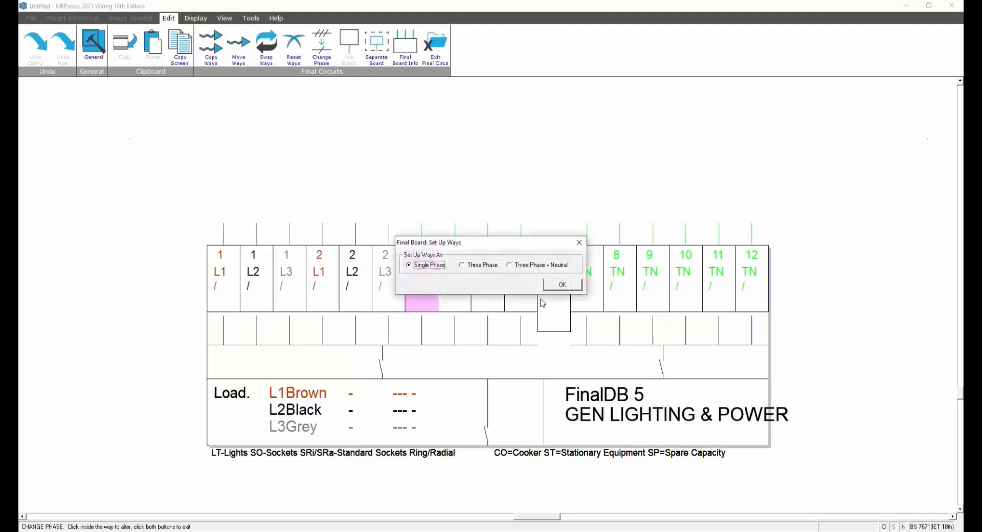
{"action": "left_click", "coordinate": [557, 285]}
{"action": "left_click", "coordinate": [487, 288]}
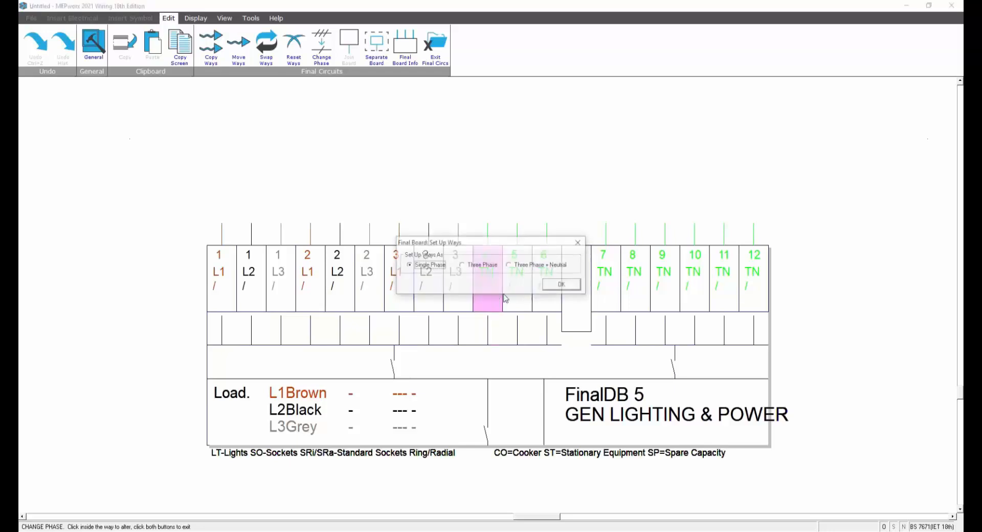
{"action": "left_click", "coordinate": [557, 285]}
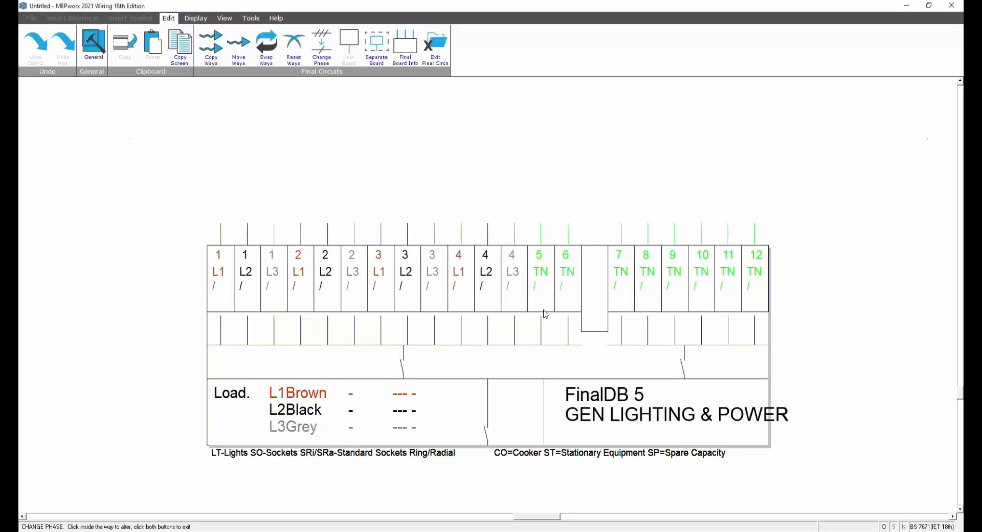
Change the phase of ways 7 to 11 to Single Phase and end the phase change command.
{"action": "left_click", "coordinate": [617, 279]}
{"action": "left_click", "coordinate": [557, 285]}
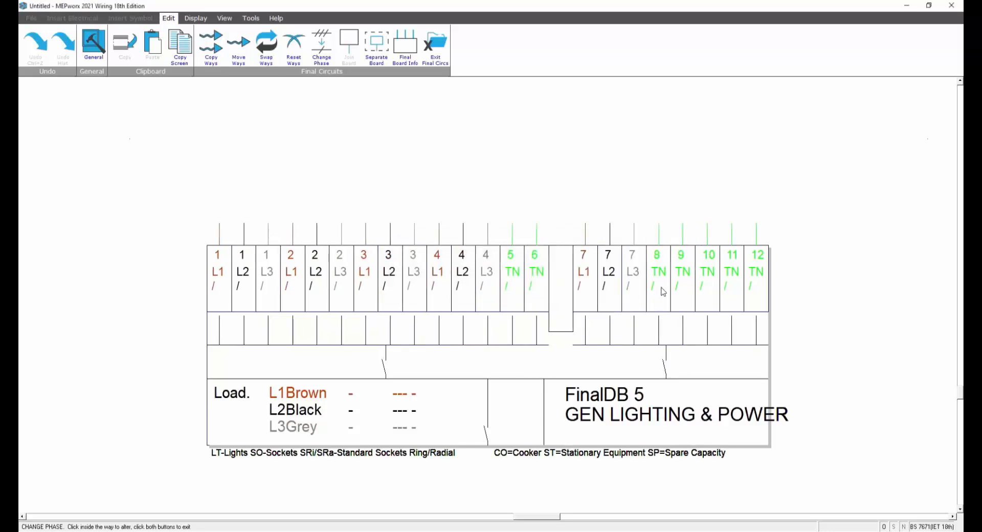
{"action": "left_click", "coordinate": [654, 289]}
{"action": "left_click", "coordinate": [579, 285]}
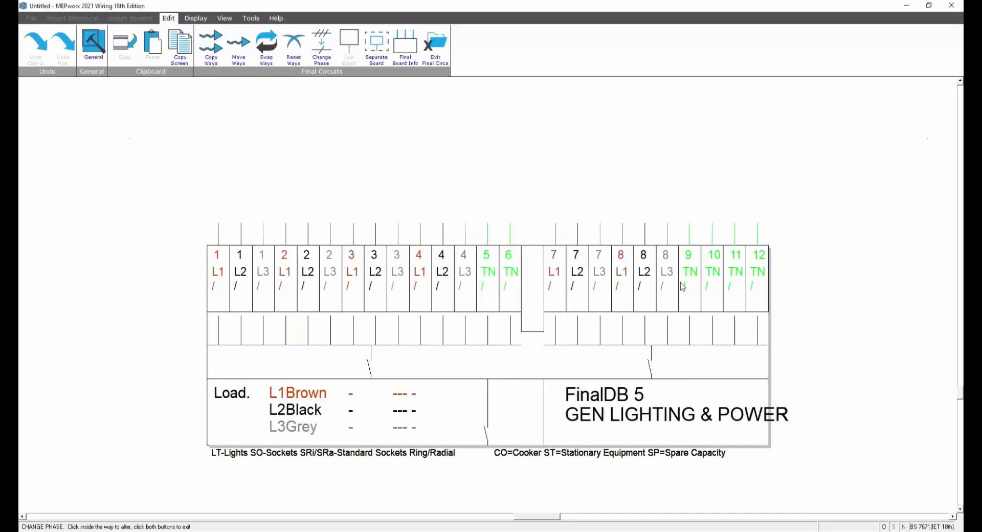
{"action": "left_click", "coordinate": [688, 285]}
{"action": "left_click", "coordinate": [572, 288]}
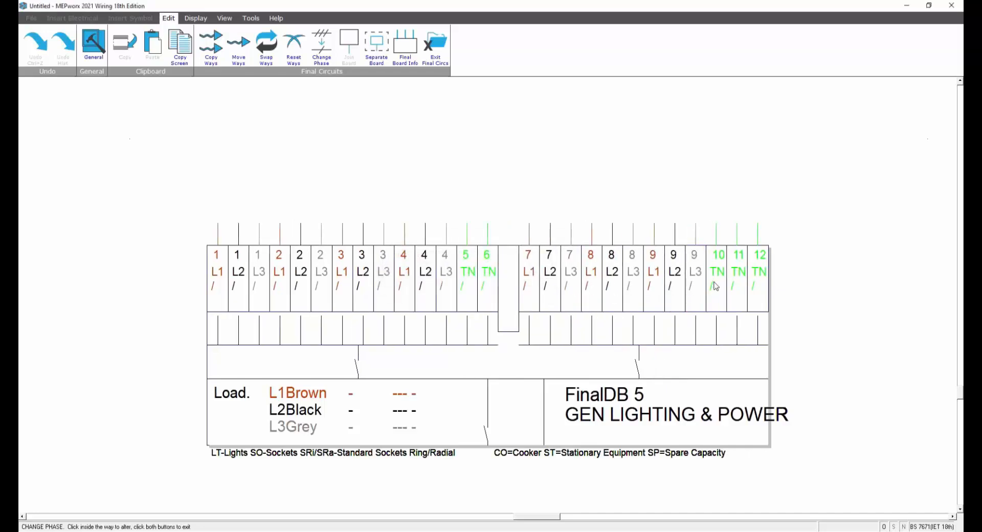
{"action": "left_click", "coordinate": [716, 276]}
{"action": "left_click", "coordinate": [569, 285]}
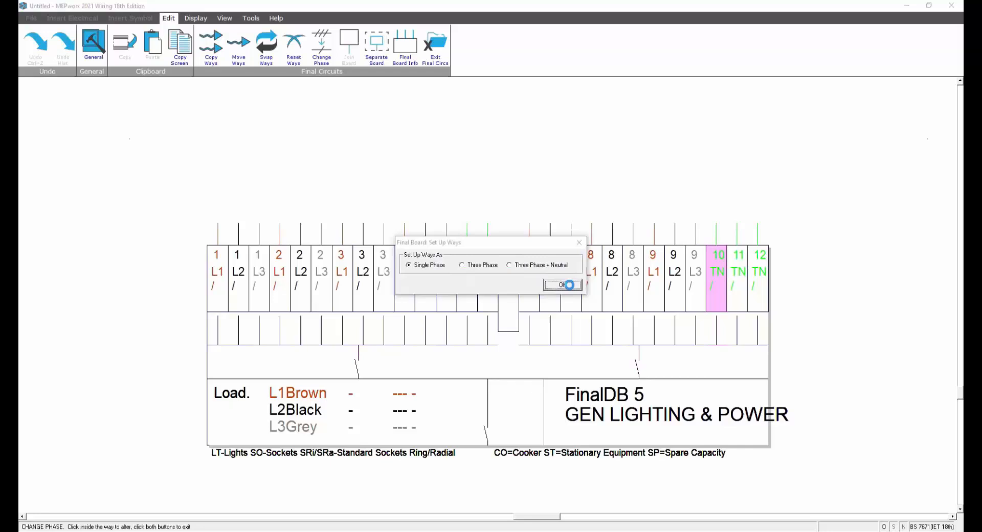
{"action": "left_click", "coordinate": [740, 284]}
{"action": "left_click", "coordinate": [563, 284]}
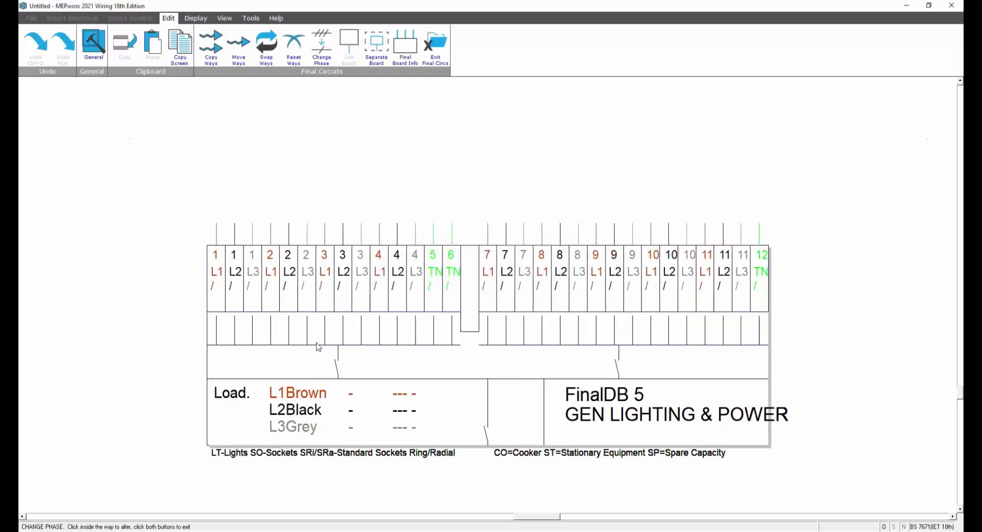
{"action": "left_click", "coordinate": [104, 282]}
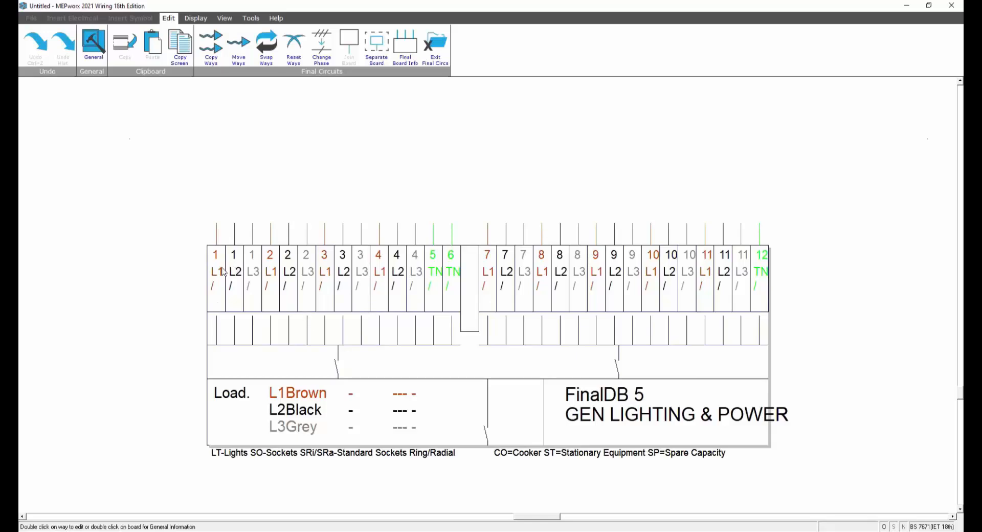
Describe the board's first section as LIGHTING and set its load category to Lighting.
{"action": "double_click", "coordinate": [323, 336]}
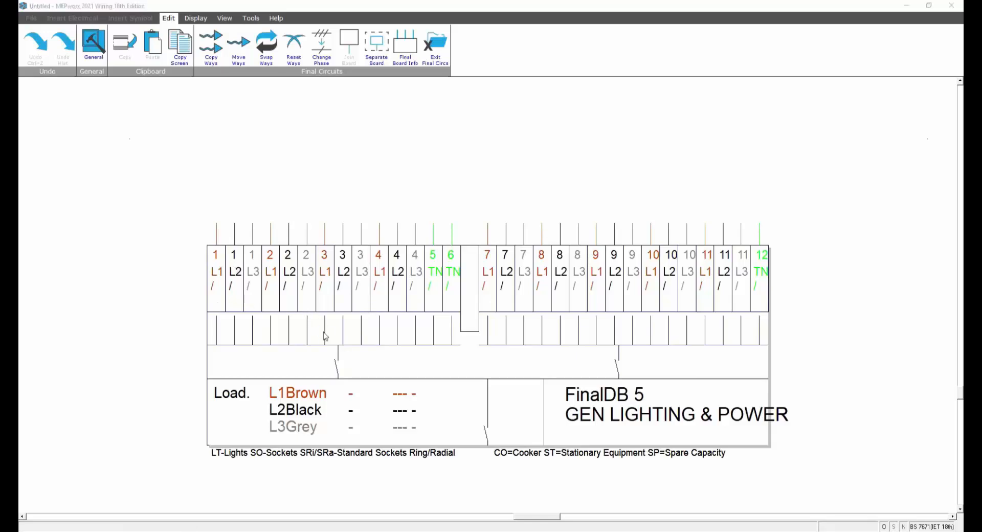
{"action": "left_click", "coordinate": [372, 186]}
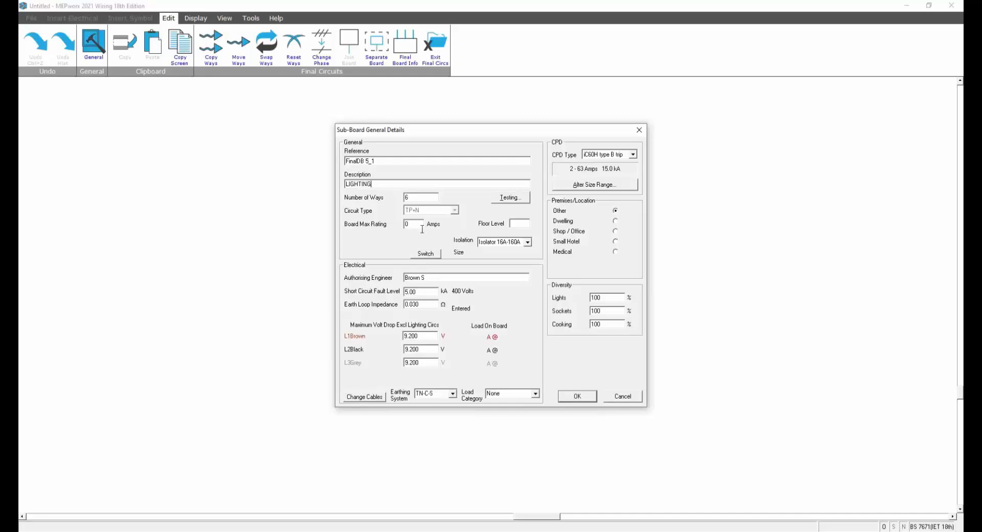
{"action": "left_click", "coordinate": [534, 393]}
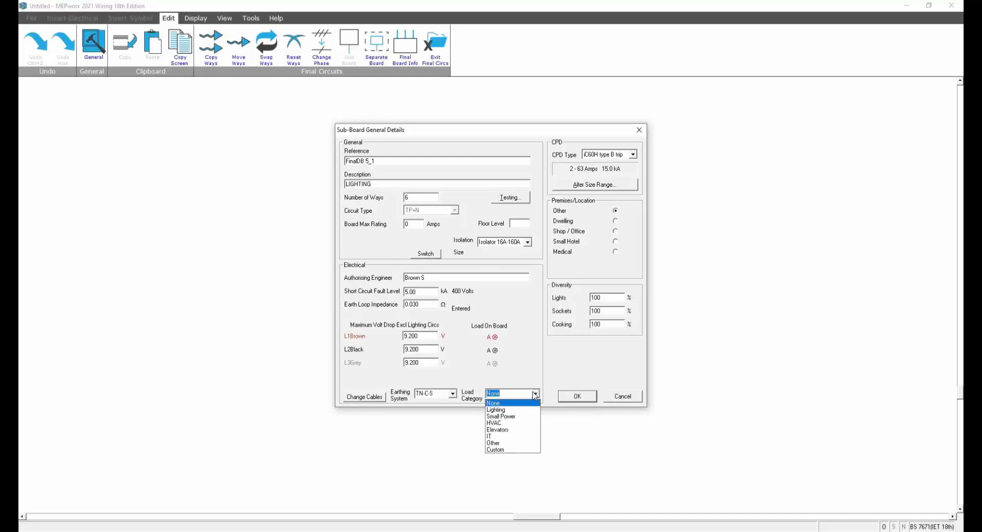
{"action": "left_click", "coordinate": [503, 409]}
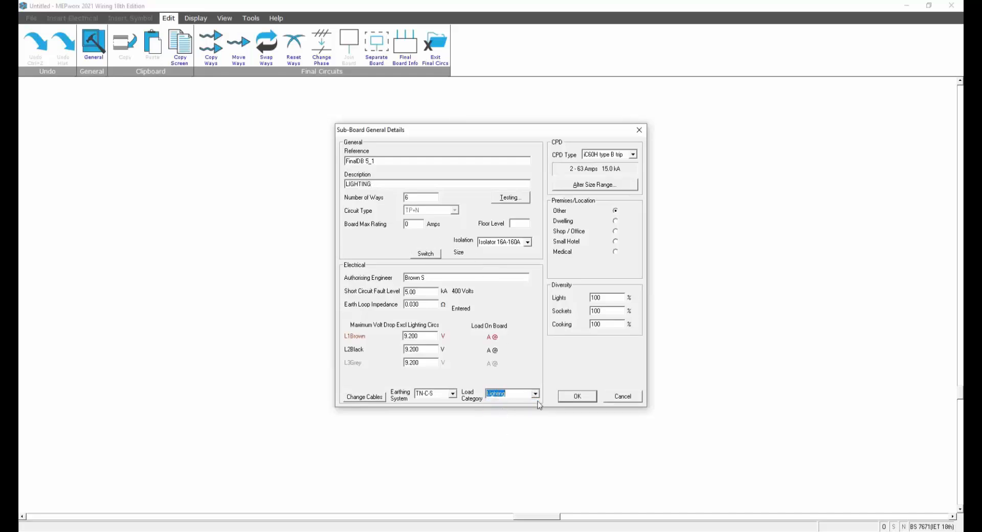
{"action": "left_click", "coordinate": [570, 397]}
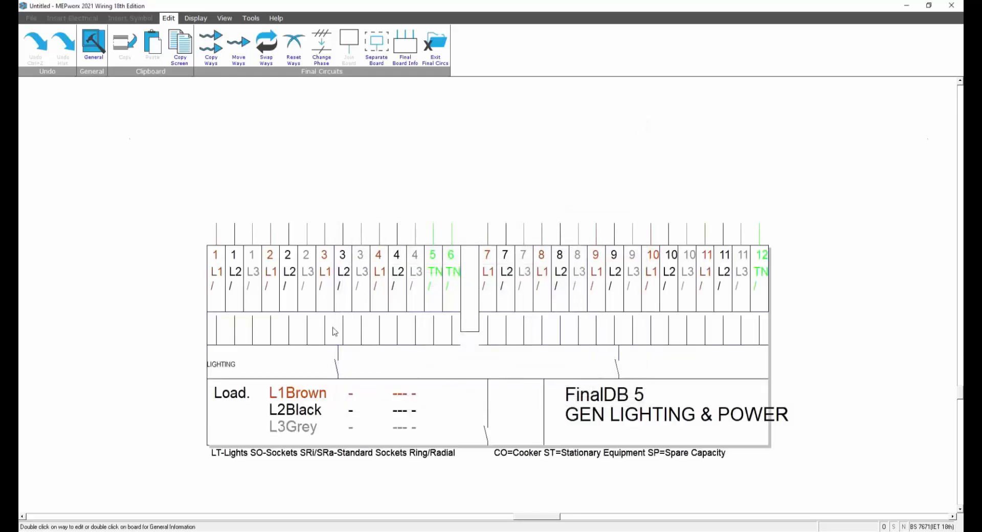
Describe the board's second section as SMALL POWER and set its load category to Small Power.
{"action": "double_click", "coordinate": [638, 362]}
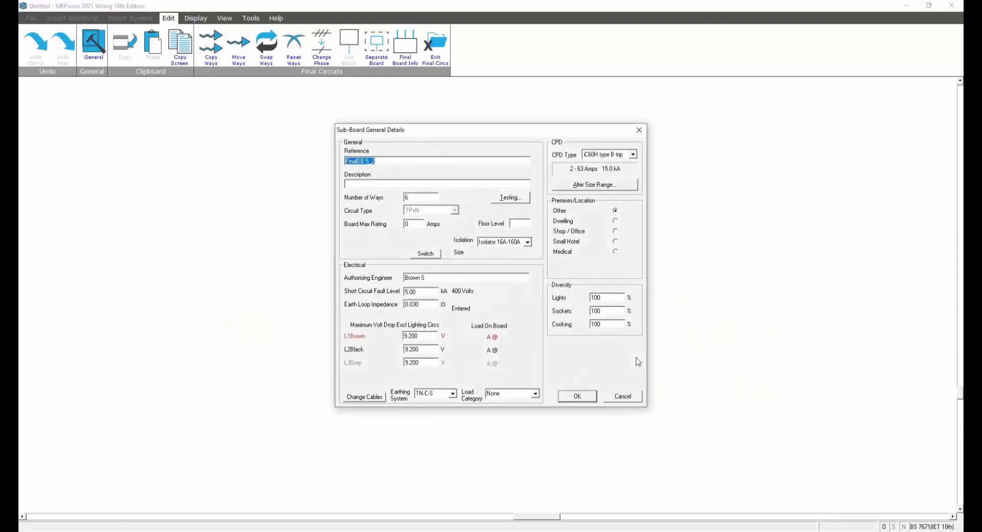
{"action": "left_click", "coordinate": [374, 185]}
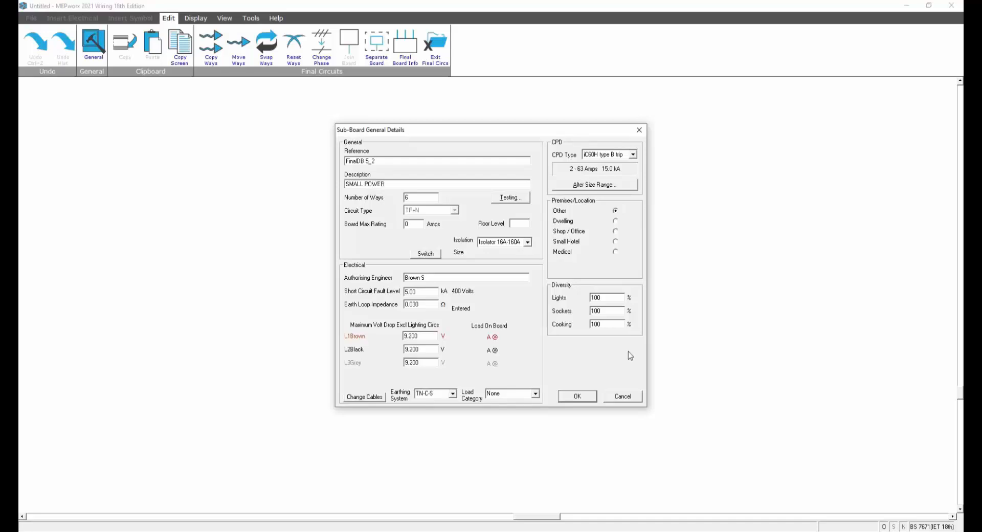
{"action": "left_click", "coordinate": [535, 393]}
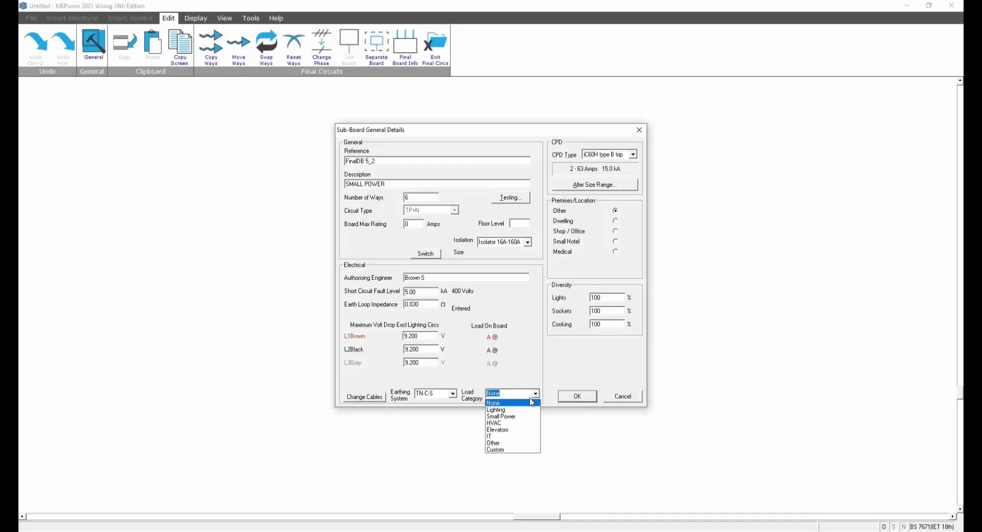
{"action": "left_click", "coordinate": [502, 417]}
{"action": "left_click", "coordinate": [575, 397]}
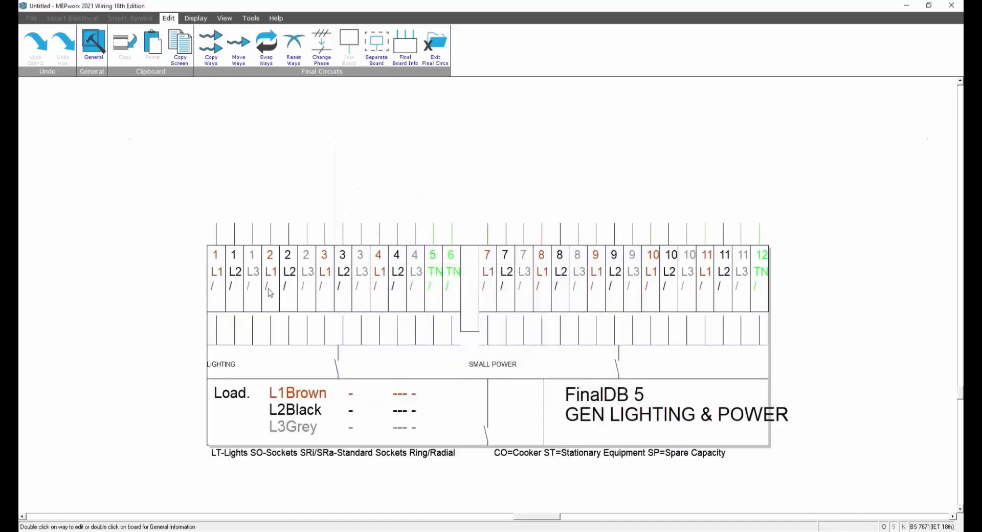
Review the general details of the whole final board and of its lighting section.
{"action": "double_click", "coordinate": [612, 418]}
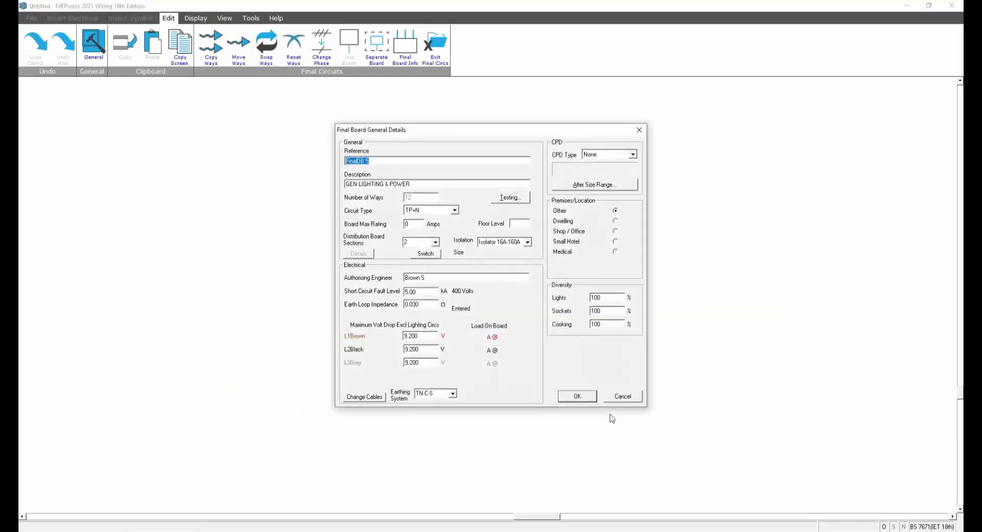
{"action": "left_click", "coordinate": [576, 397]}
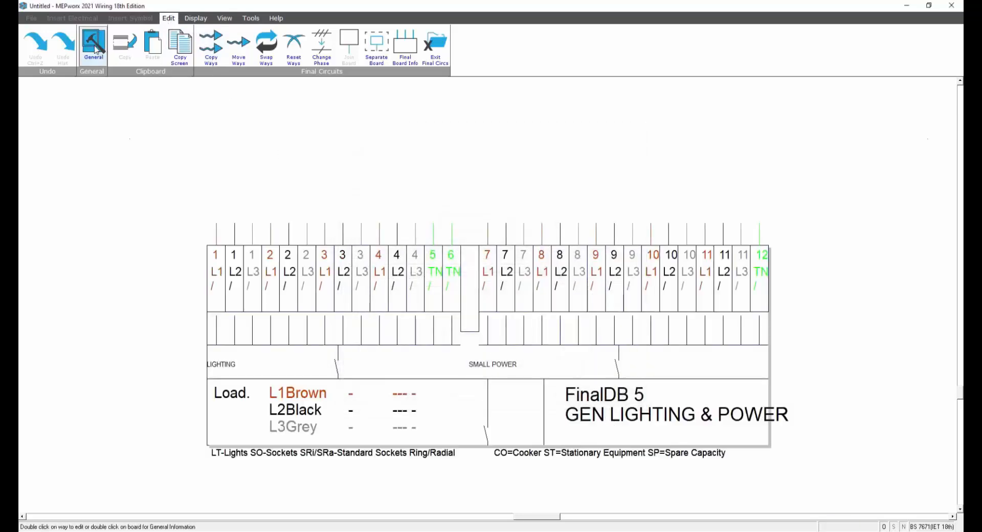
{"action": "left_click", "coordinate": [95, 49]}
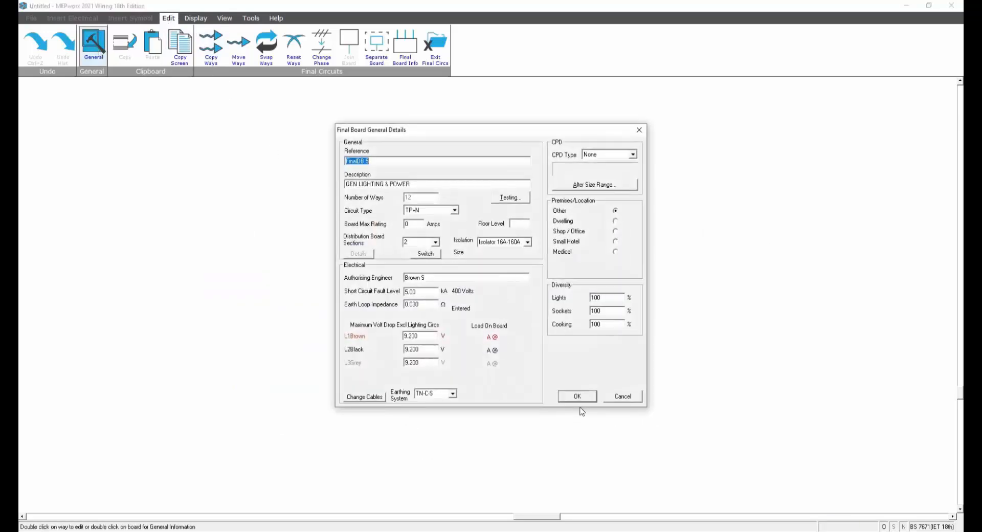
{"action": "left_click", "coordinate": [621, 397]}
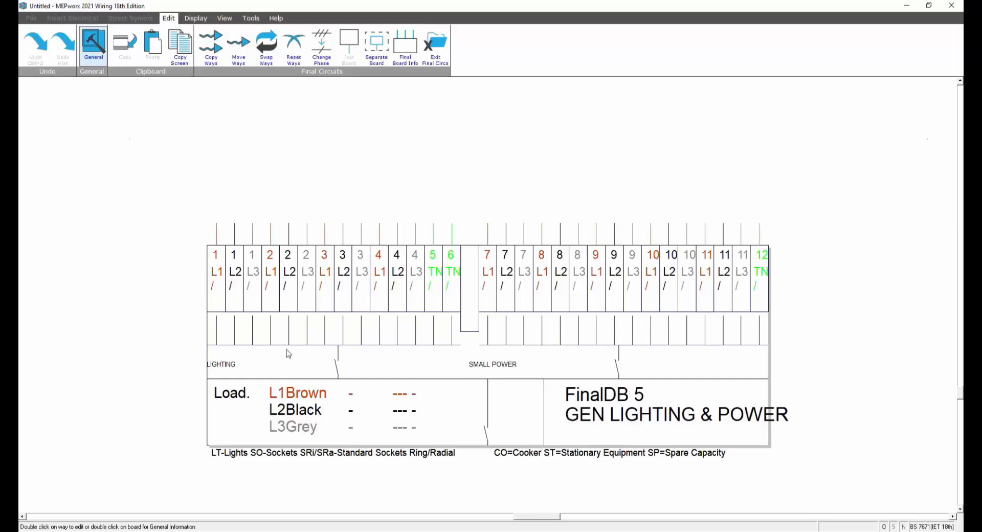
{"action": "double_click", "coordinate": [333, 349]}
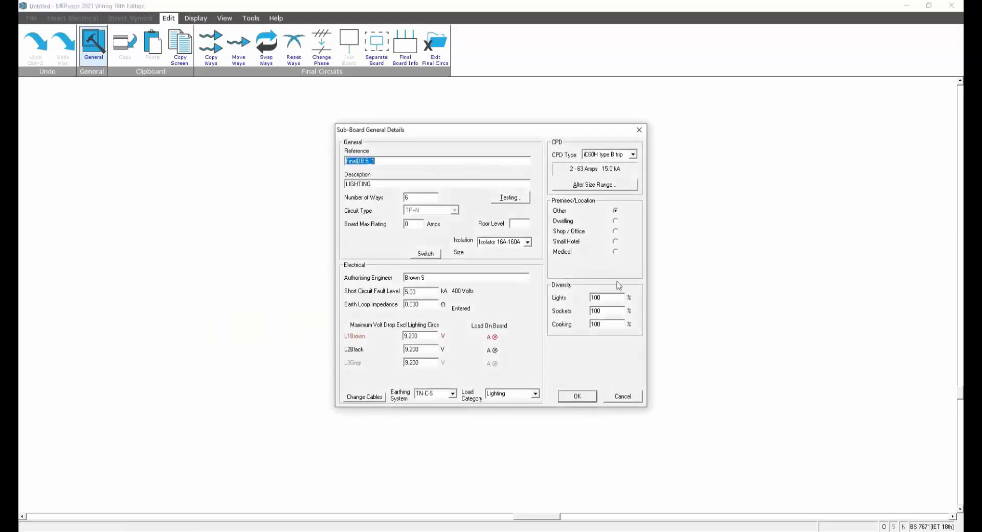
{"action": "left_click", "coordinate": [584, 397]}
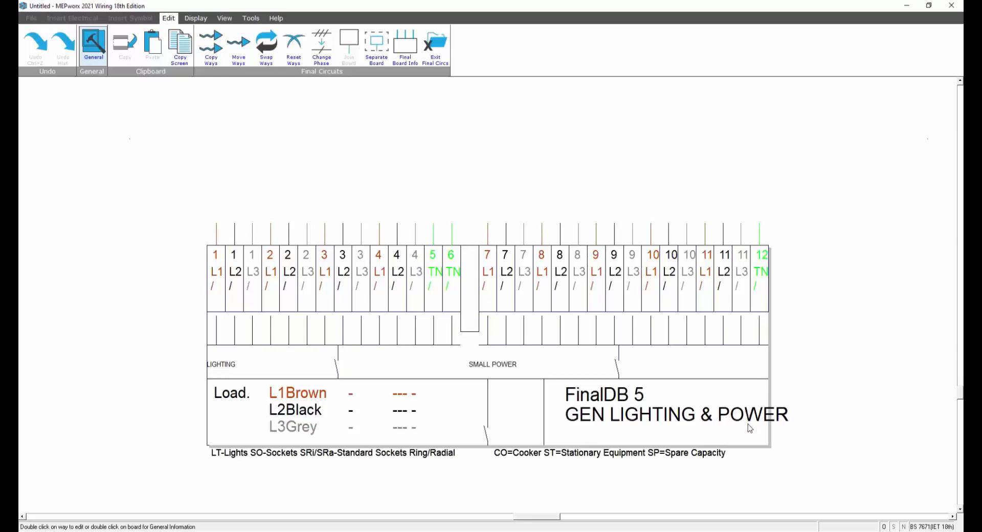
Leave the final circuits view and enter a balanced load of 25 A at 0.95 power factor for the new board.
{"action": "left_click", "coordinate": [437, 47]}
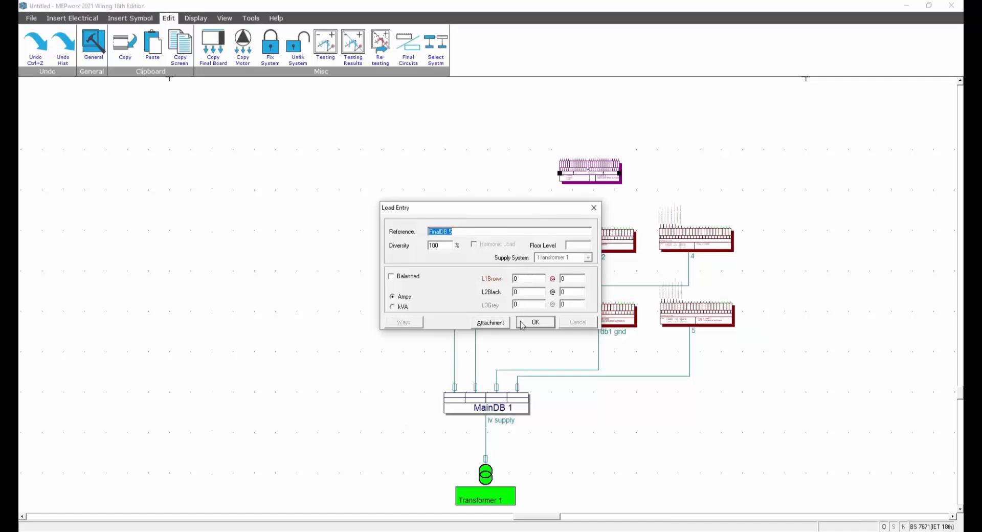
{"action": "left_click", "coordinate": [408, 278]}
{"action": "double_click", "coordinate": [533, 280]}
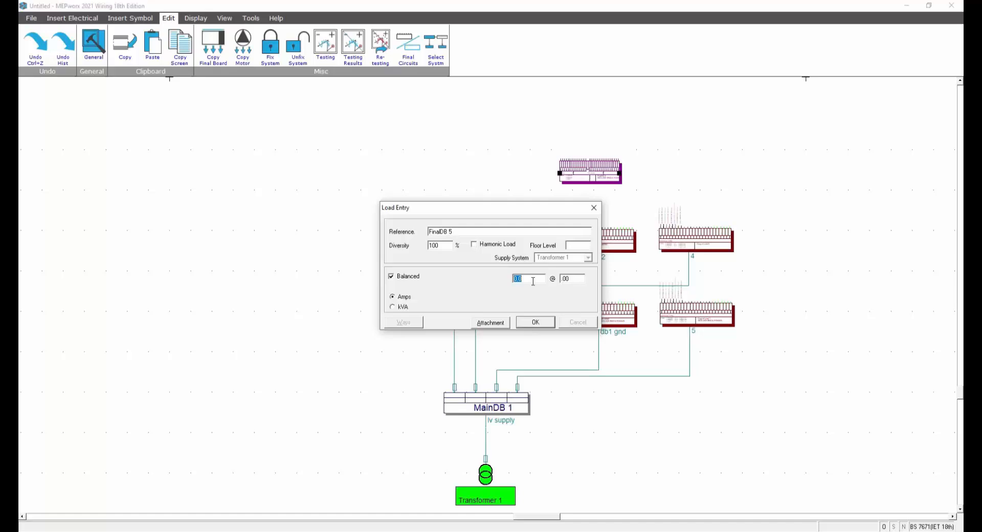
{"action": "key", "text": "Tab"}
{"action": "left_click", "coordinate": [531, 322]}
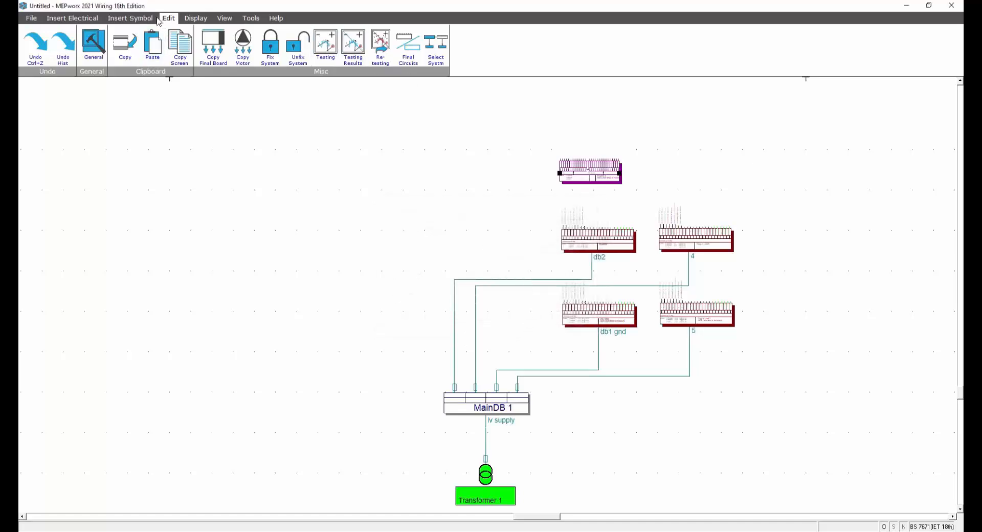
Connect MainDB 1 to the new final board with a Cu XLSF A cable on perforated tray and calculate the whole system.
{"action": "left_click", "coordinate": [76, 19]}
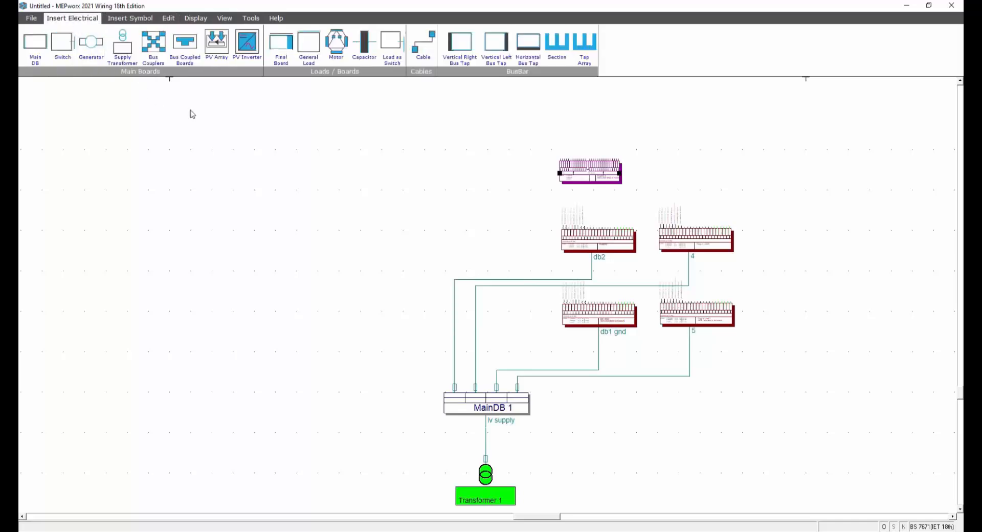
{"action": "left_click", "coordinate": [418, 51]}
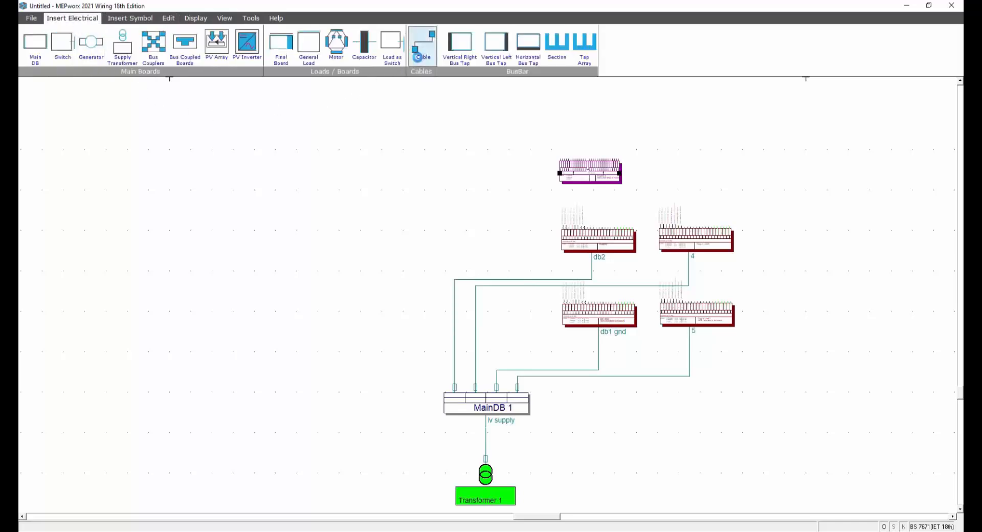
{"action": "left_click", "coordinate": [451, 397]}
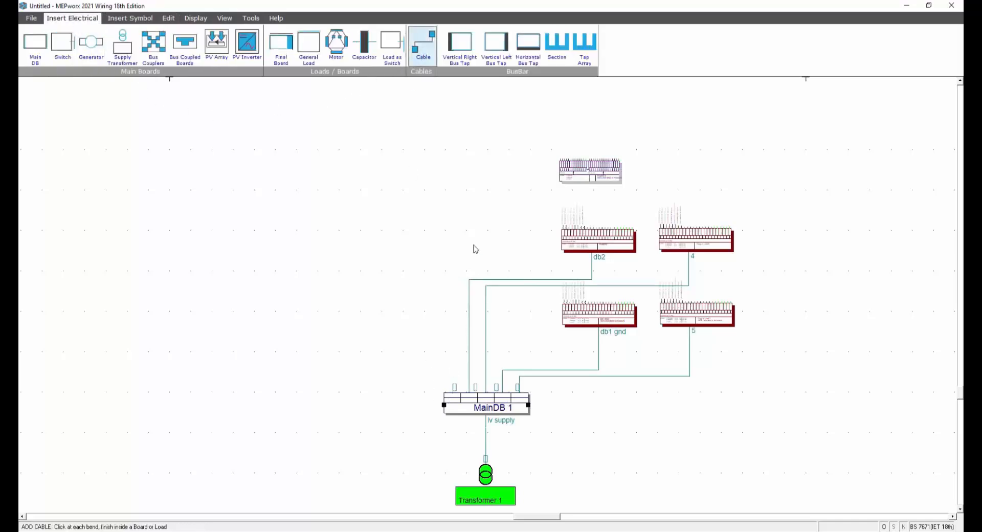
{"action": "left_click", "coordinate": [467, 204]}
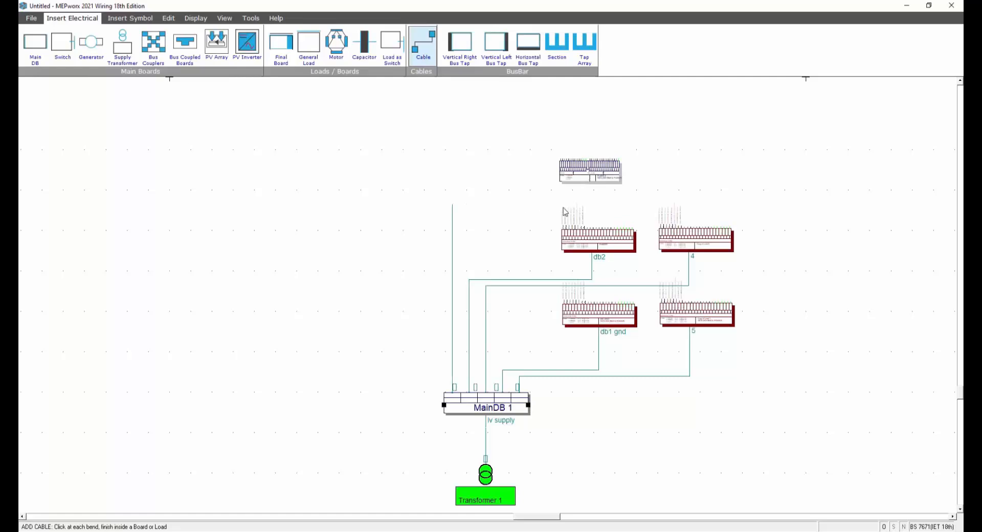
{"action": "left_click", "coordinate": [592, 178]}
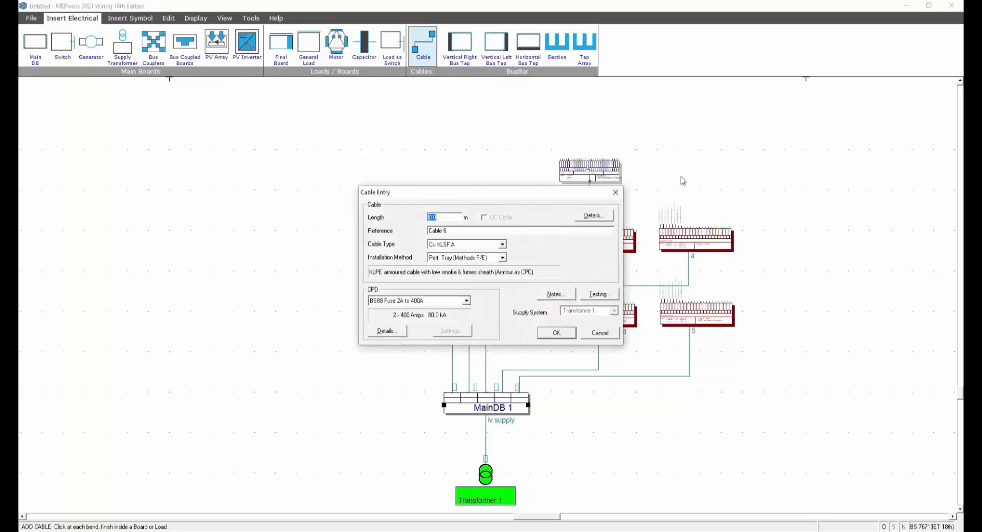
{"action": "left_click", "coordinate": [553, 334]}
{"action": "left_click", "coordinate": [195, 18]}
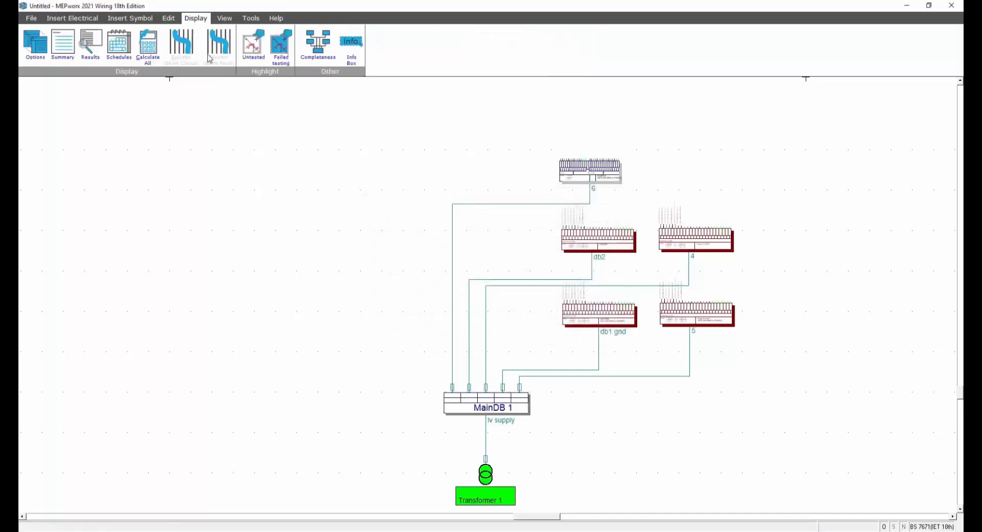
{"action": "left_click", "coordinate": [159, 52]}
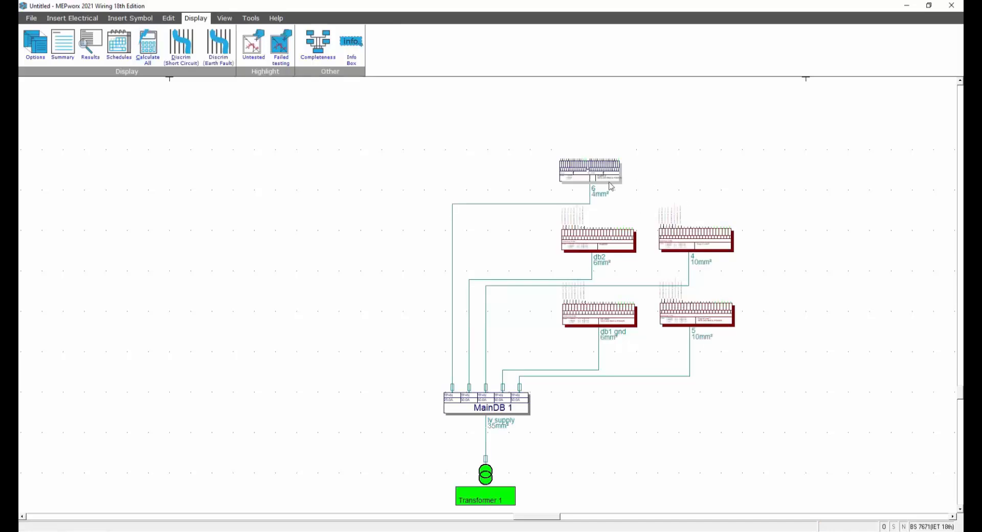
Widen the new final board's symbol on the schematic and open the board's ways.
{"action": "left_click", "coordinate": [592, 177]}
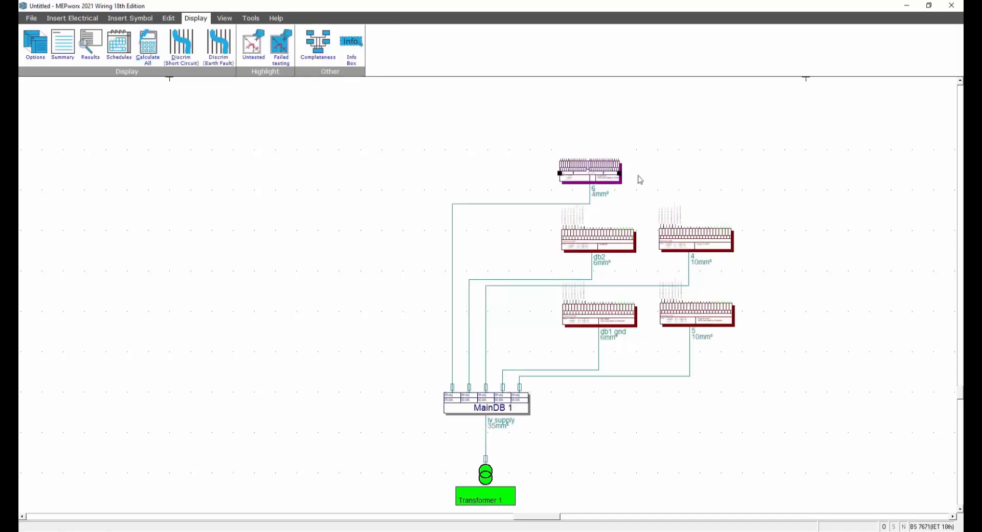
{"action": "left_click_drag", "start_coordinate": [620, 174], "coordinate": [633, 174]}
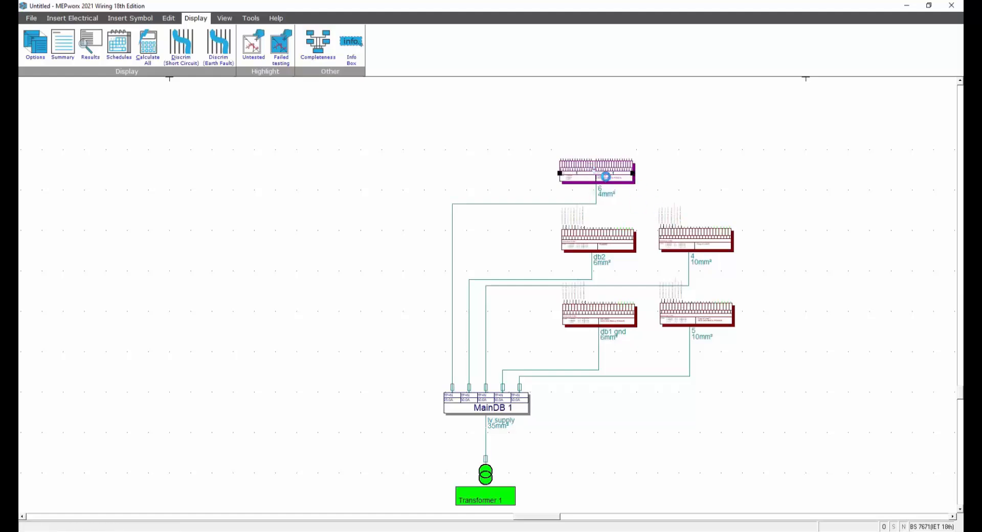
{"action": "double_click", "coordinate": [593, 171]}
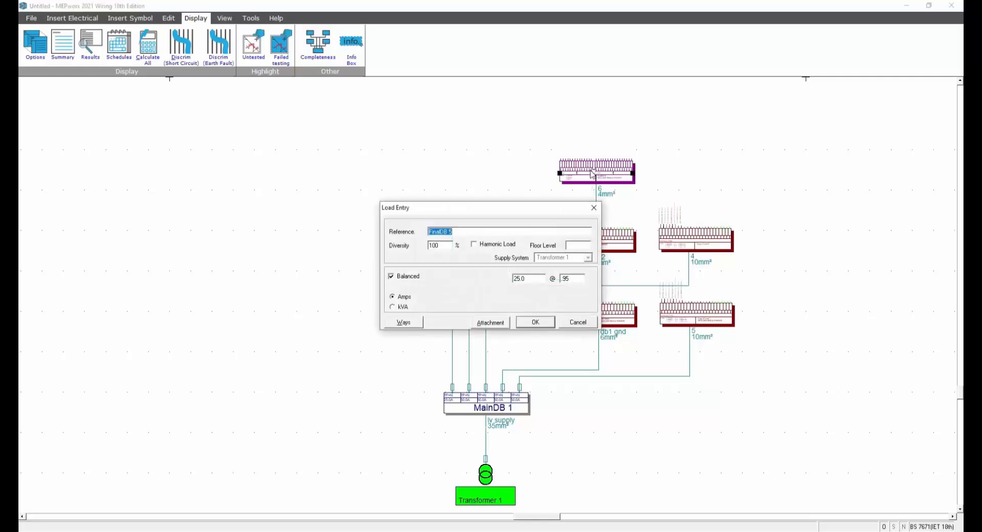
{"action": "left_click", "coordinate": [404, 322]}
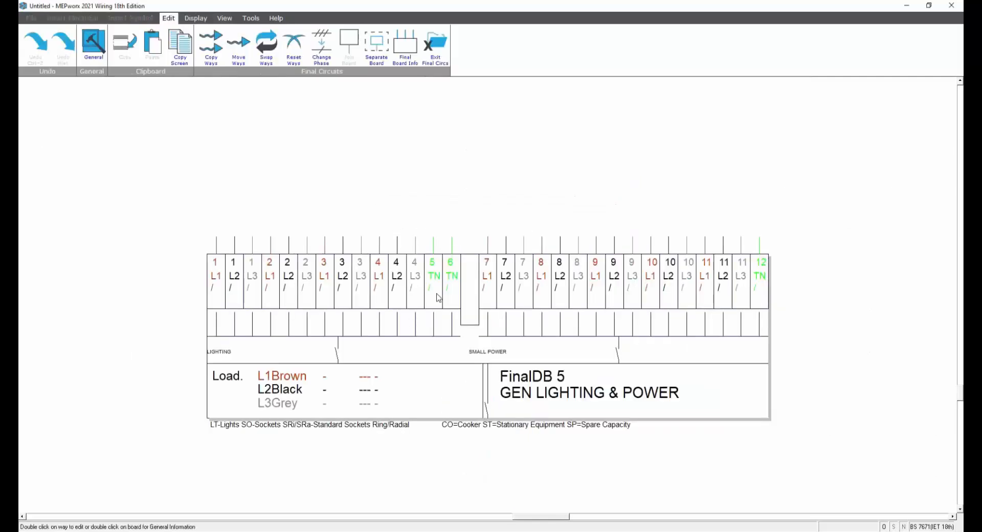